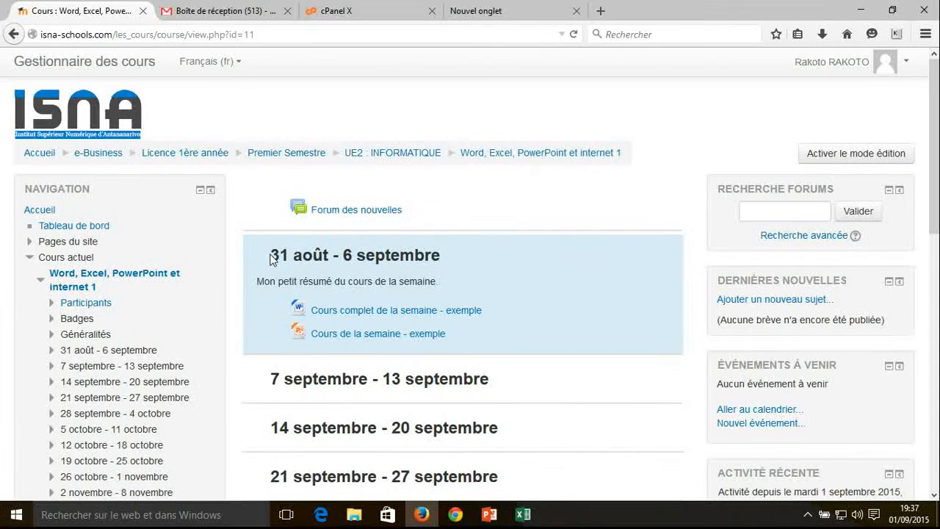
pyautogui.moveTo(273, 254); pyautogui.dragTo(411, 254)
pyautogui.click(422, 257)
pyautogui.doubleClick(423, 280)
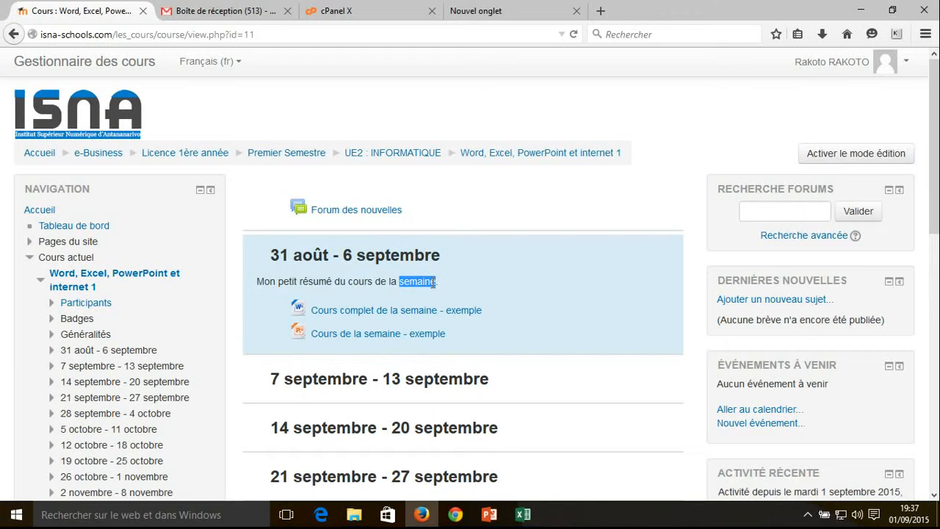
pyautogui.click(440, 284)
pyautogui.moveTo(439, 283); pyautogui.dragTo(400, 284)
pyautogui.click(402, 283)
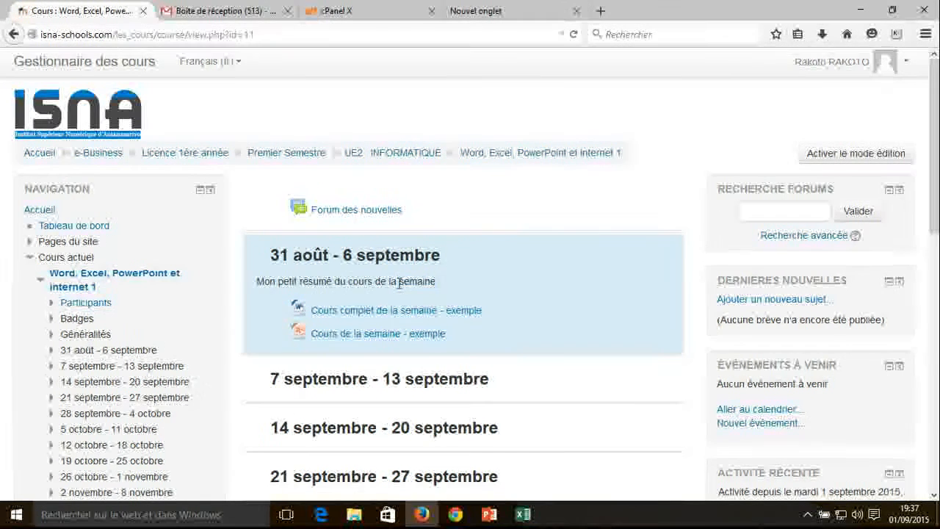
pyautogui.moveTo(399, 281); pyautogui.dragTo(419, 281)
pyautogui.click(420, 281)
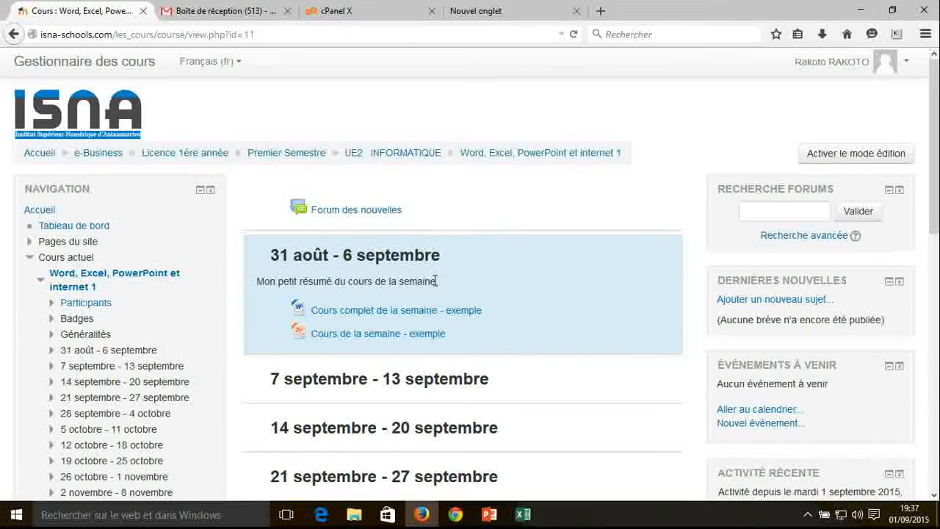
pyautogui.moveTo(436, 280); pyautogui.dragTo(404, 283)
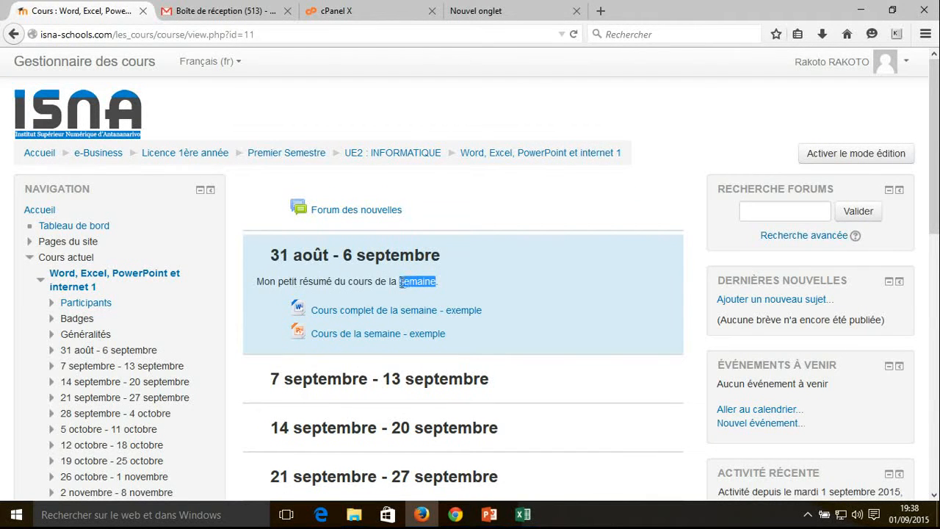
pyautogui.click(400, 282)
pyautogui.moveTo(400, 282); pyautogui.dragTo(435, 282)
pyautogui.click(446, 285)
# Turn on the course's editing mode and add a Forum activity to the "31 août - 6 septembre" section
pyautogui.click(827, 158)
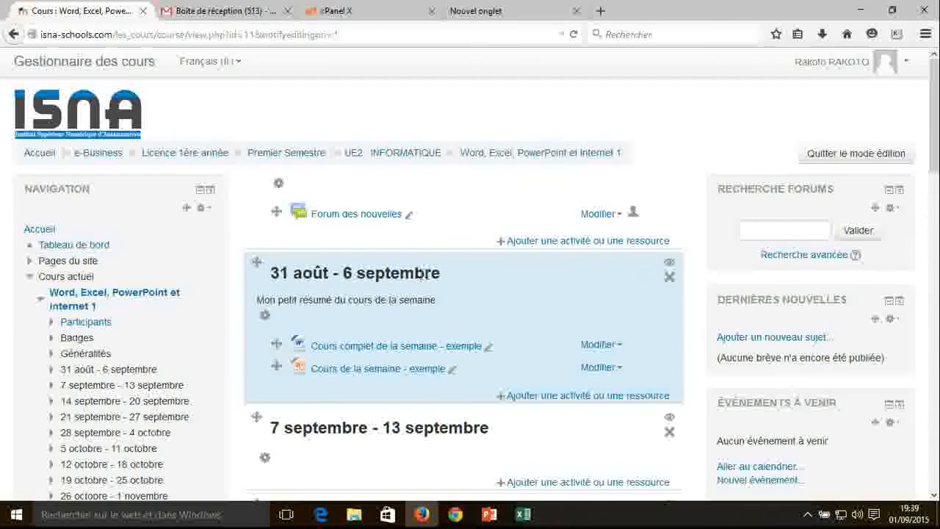
pyautogui.click(530, 396)
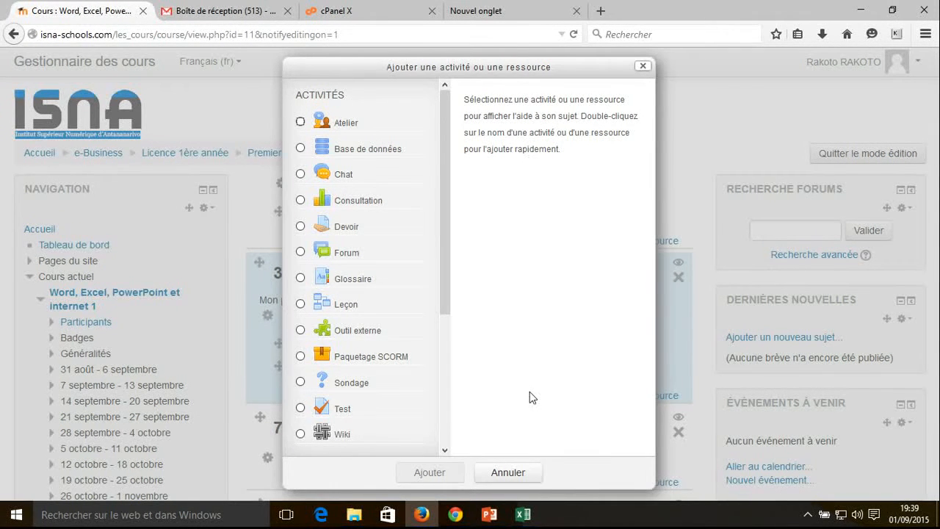
pyautogui.click(301, 253)
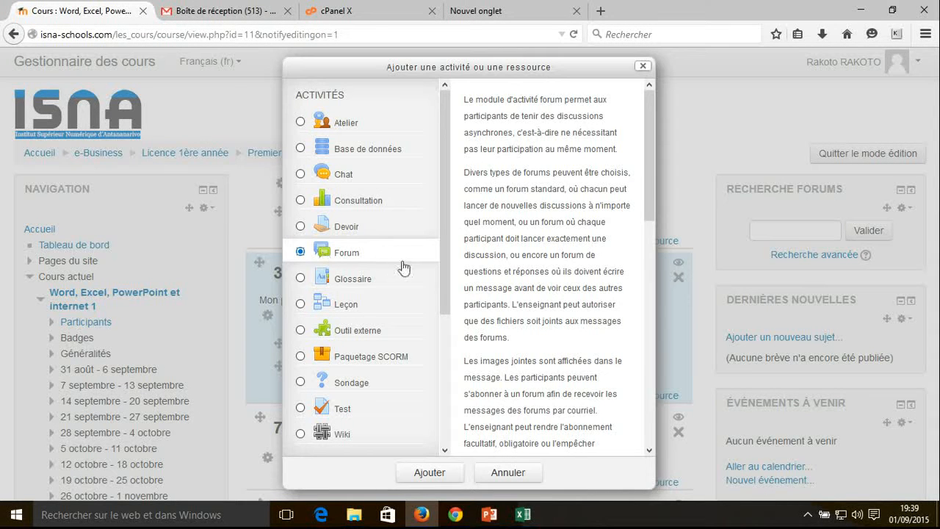
pyautogui.click(429, 473)
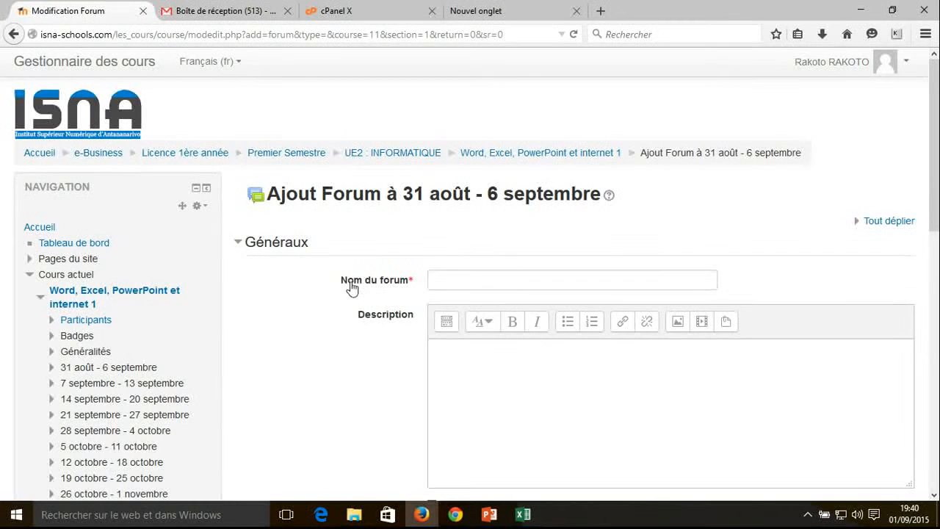
# Name the forum "Synergie" and begin its description with "Posez ici vos questions"
pyautogui.click(469, 280)
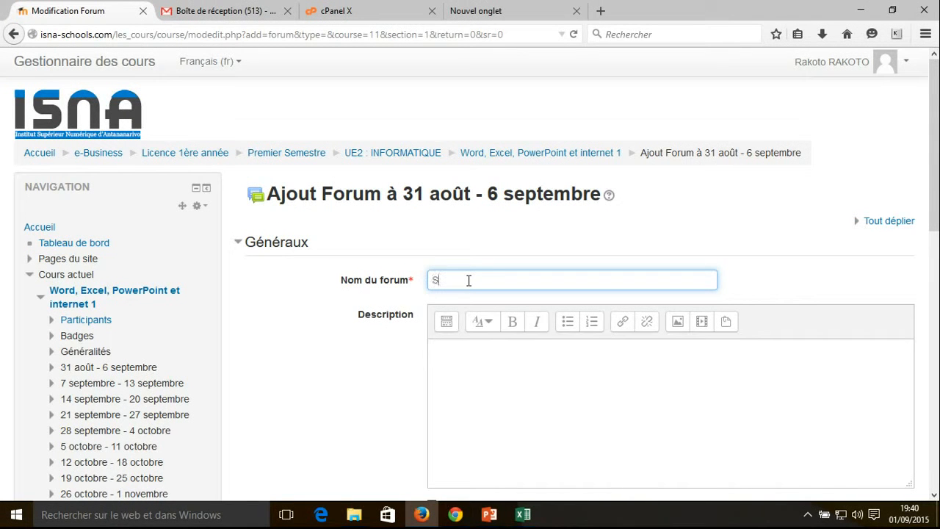
pyautogui.write('Synergie')
pyautogui.click(478, 369)
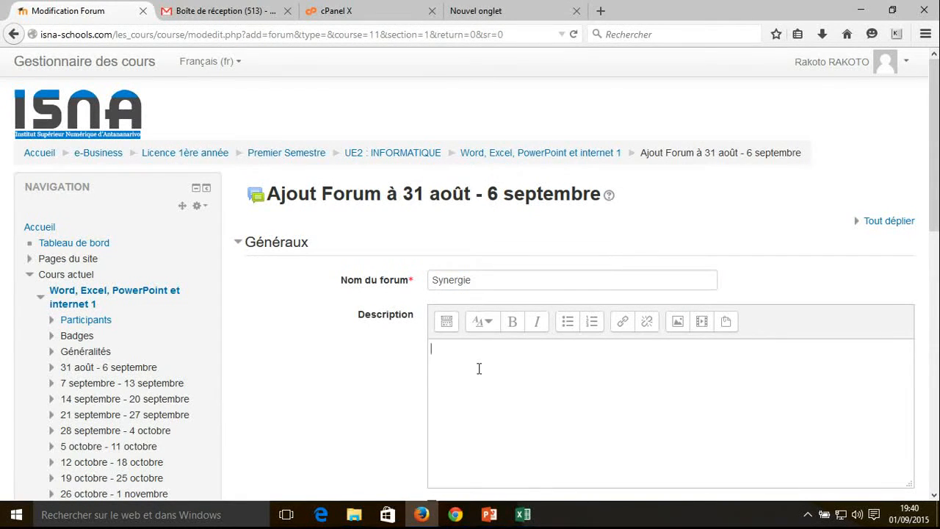
pyautogui.write('Posez ici vos questions')
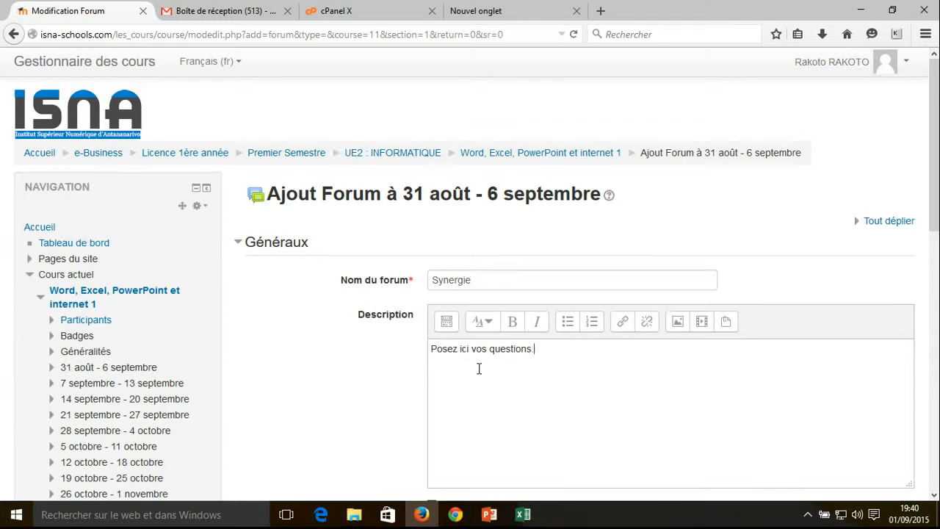
pyautogui.write('. Tout le monde')
# End the description's first sentence with a period and continue with "Chaque étudiant peut posez des questions et de participer à réponde"
pyautogui.moveTo(536, 349); pyautogui.dragTo(604, 349)
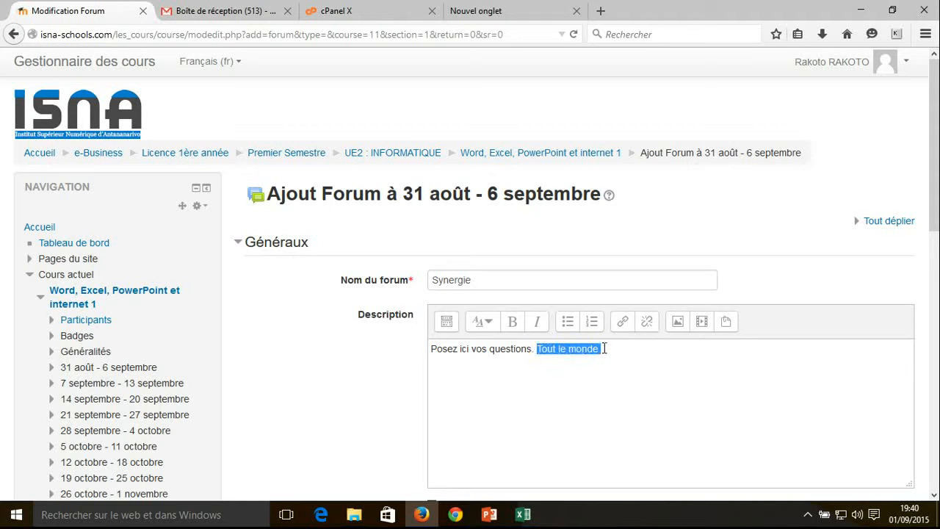
pyautogui.write('Chaque étudiant peut posez')
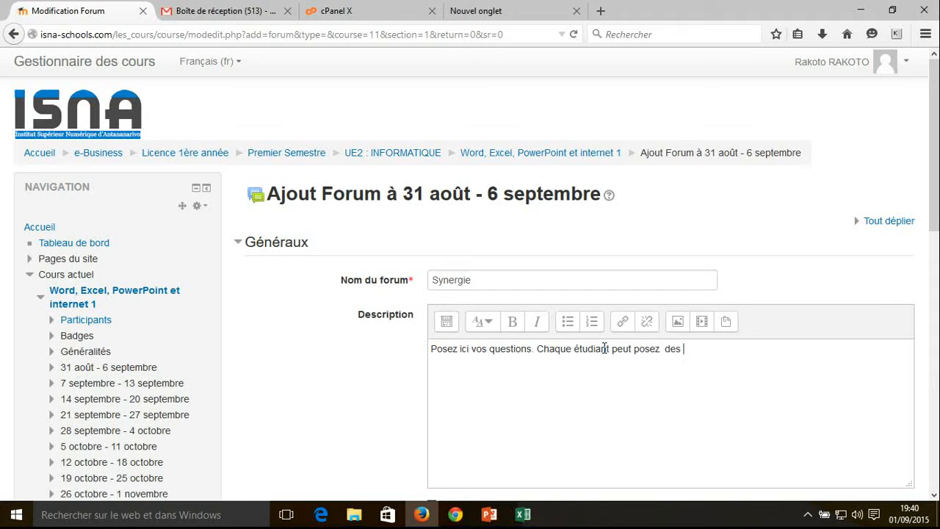
pyautogui.write('  des questi')
pyautogui.write('on e')
pyautogui.write('t de parti')
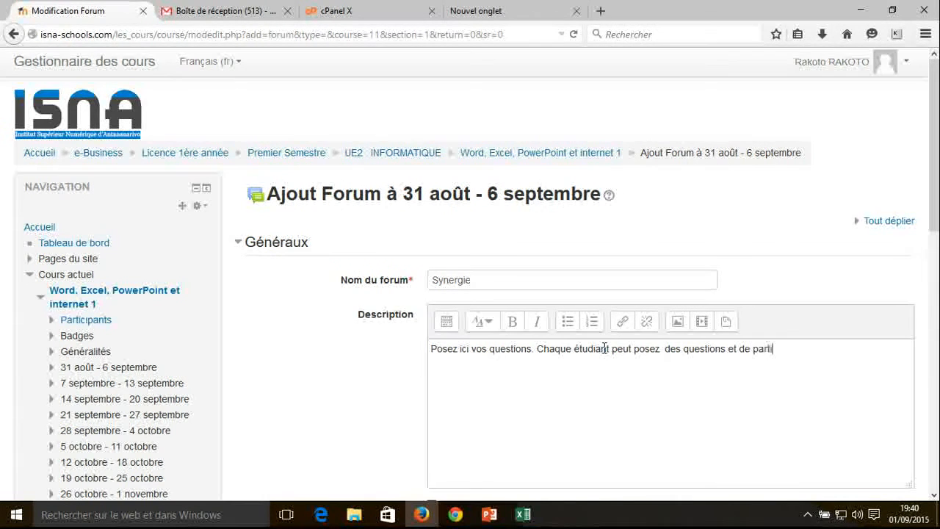
pyautogui.write('cpper')
pyautogui.write('éponde au qu')
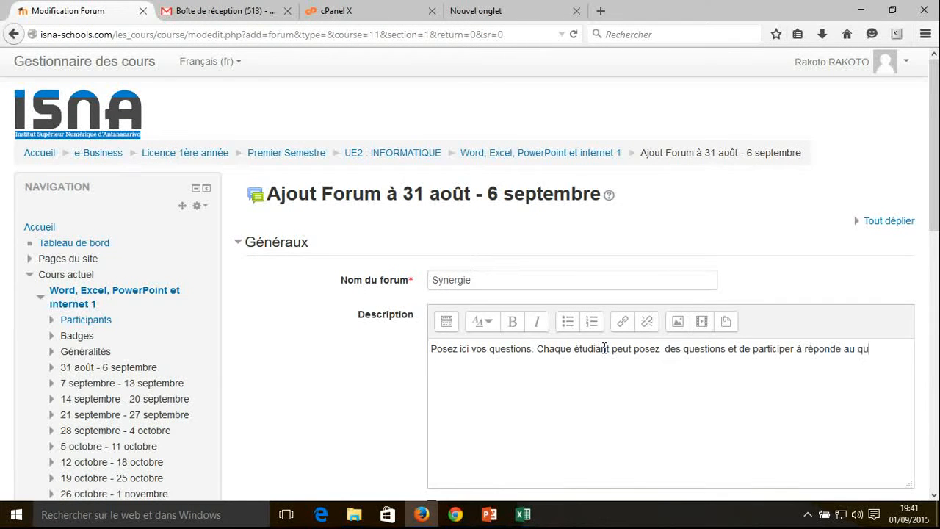
pyautogui.write('estion p')
# Complete the description's second sentence with "aux questions posées par les autres étudiants."
pyautogui.press('BackSpace')
pyautogui.press('BackSpace')
pyautogui.hotkey('ctrl', 'Left')
pyautogui.press('Left')
pyautogui.write('x pose')
pyautogui.press('BackSpace')
pyautogui.write('ées par ')
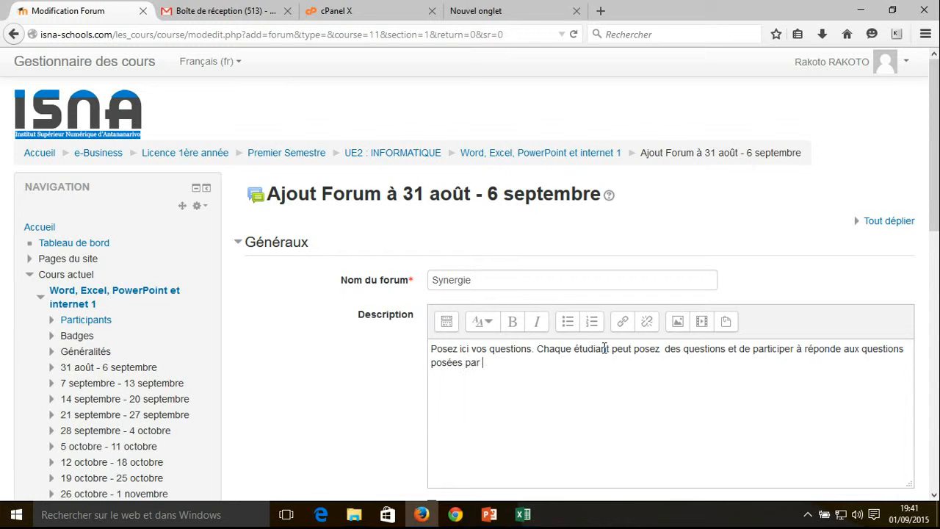
pyautogui.write('les autres étudiants.')
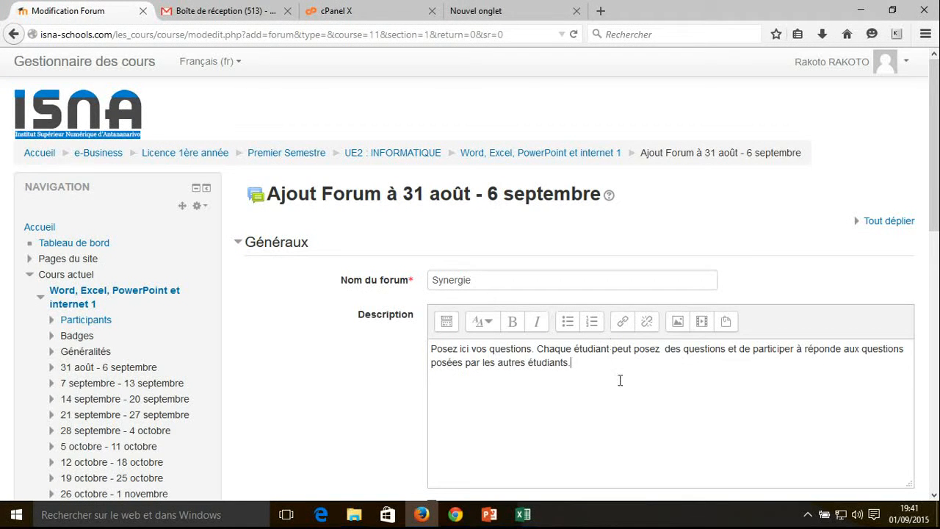
# Set the forum's subscription mode to "Abonnement imposé" in the "Inscription et suivi des messages" settings
pyautogui.scroll(-1, 934, 146)
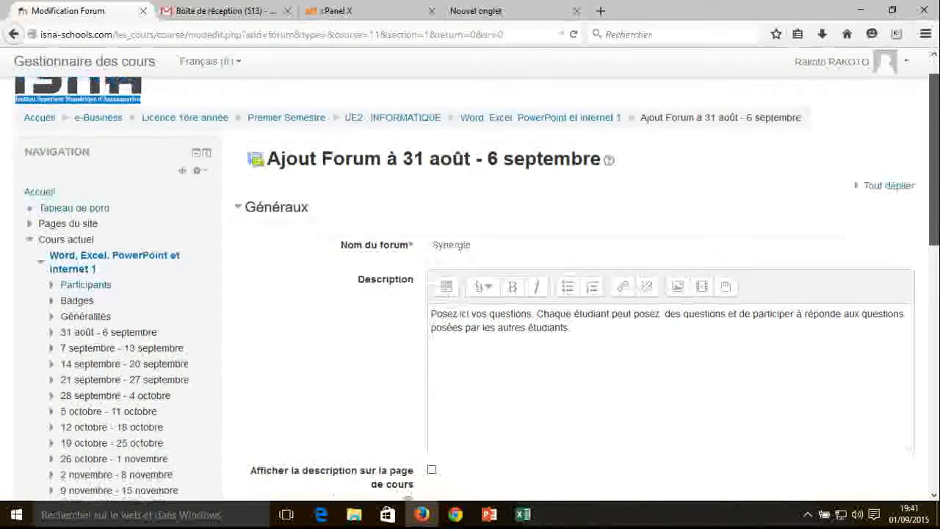
pyautogui.scroll(-2, 937, 228)
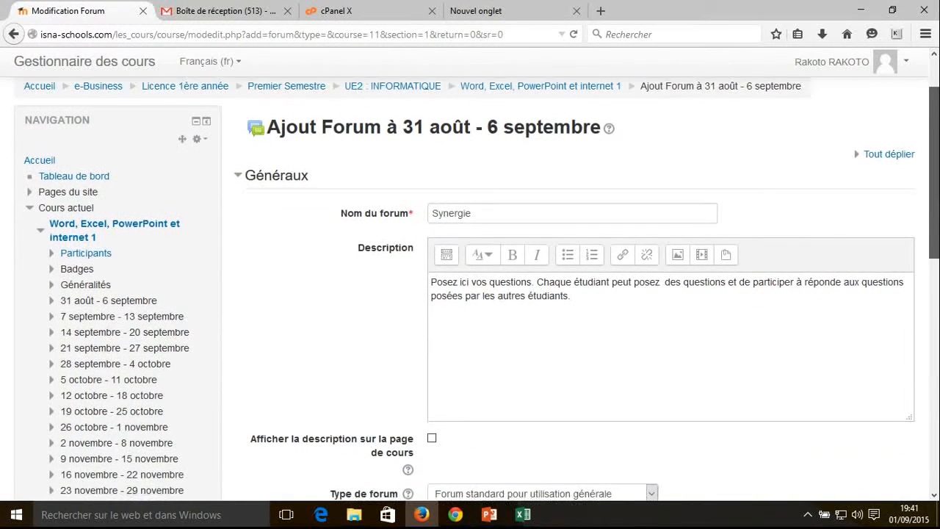
pyautogui.scroll(-2, 937, 227)
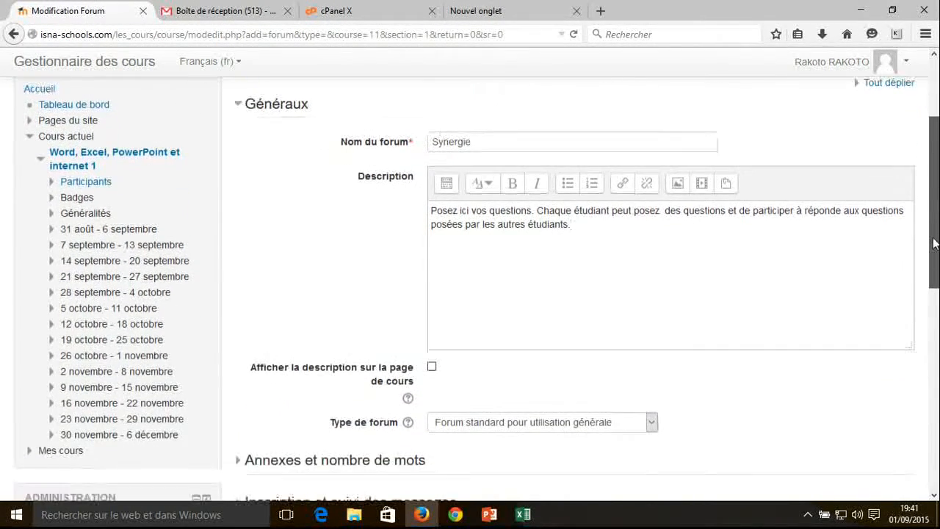
pyautogui.moveTo(934, 166); pyautogui.dragTo(936, 210)
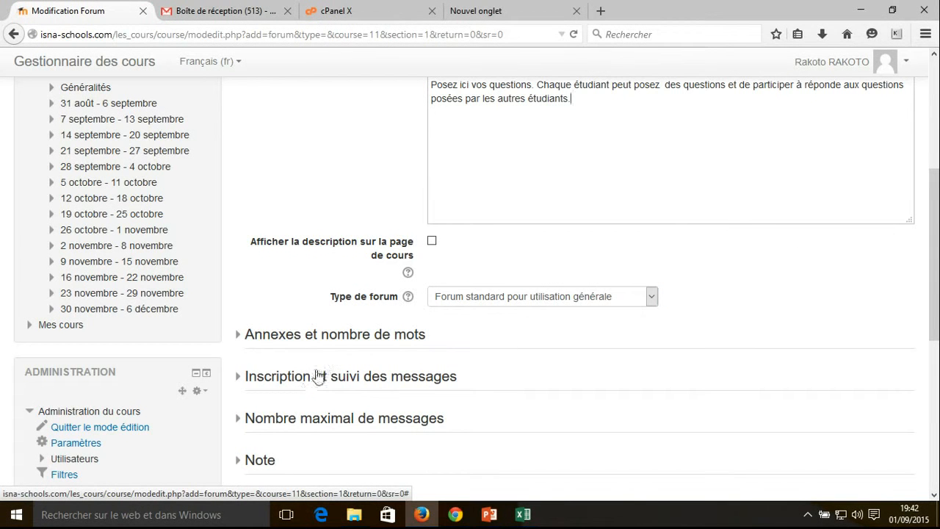
pyautogui.click(237, 380)
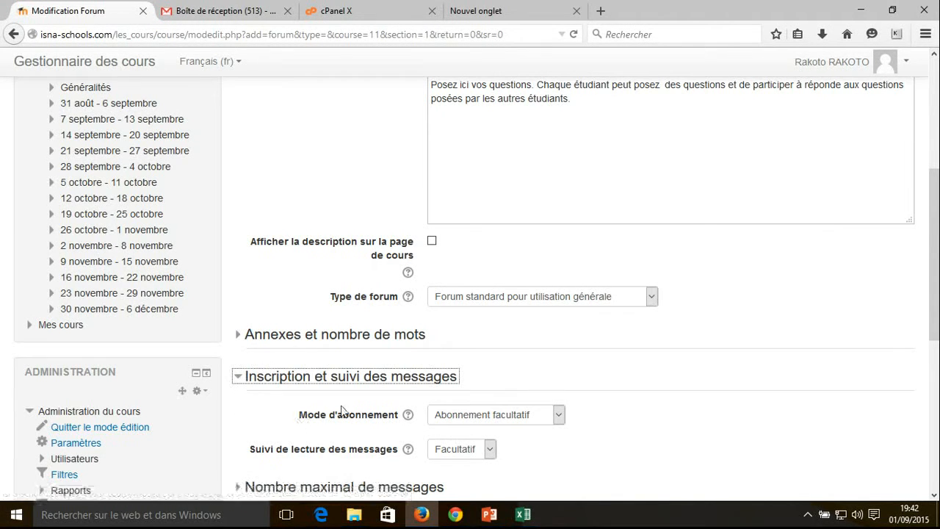
pyautogui.moveTo(937, 191); pyautogui.dragTo(936, 207)
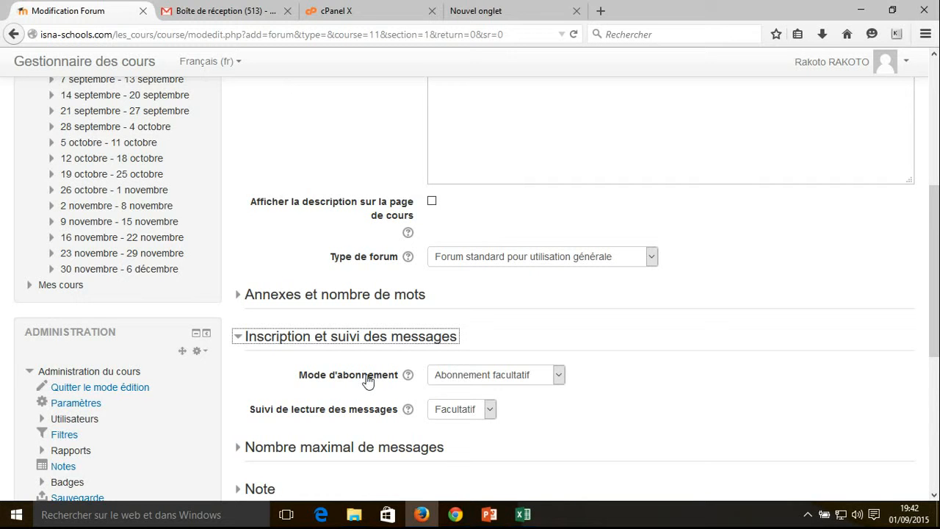
pyautogui.click(541, 376)
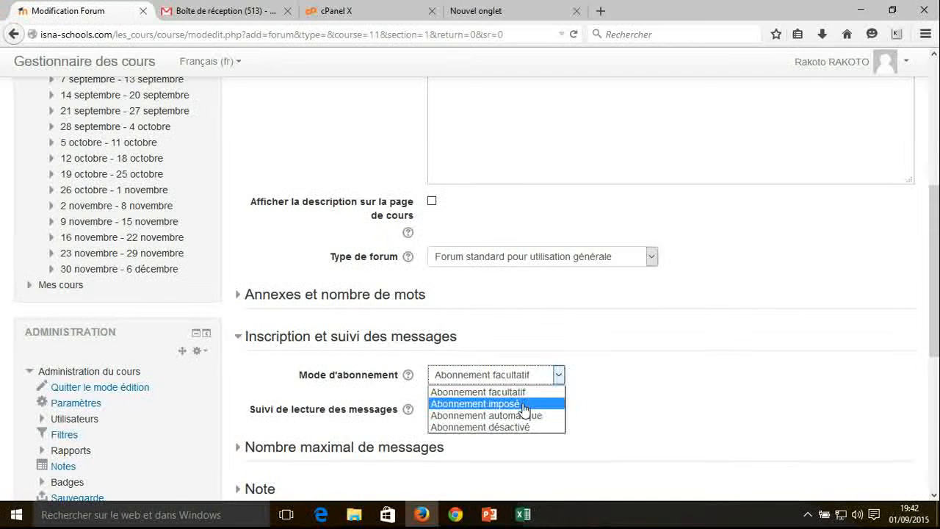
pyautogui.click(556, 405)
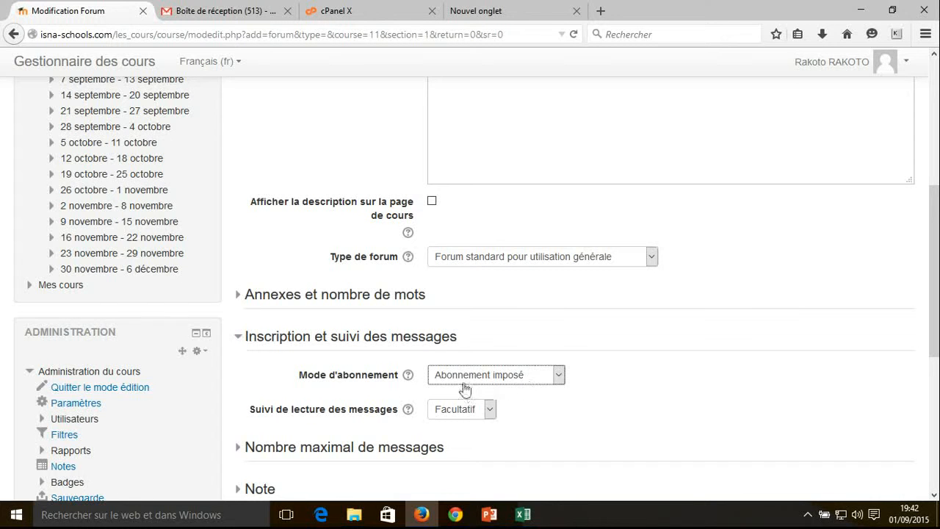
pyautogui.click(537, 382)
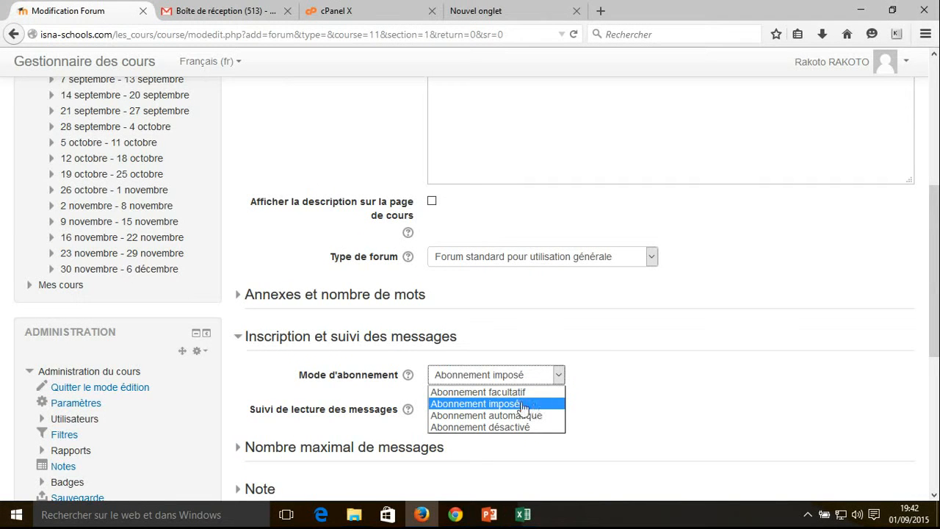
pyautogui.click(529, 405)
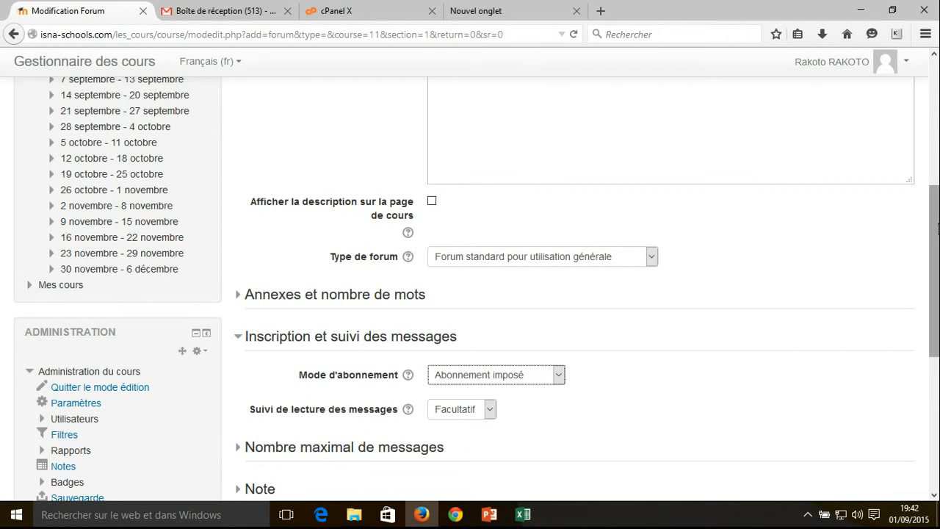
# Save the forum and return to the course, and turn off editing mode
pyautogui.moveTo(937, 229); pyautogui.dragTo(937, 316)
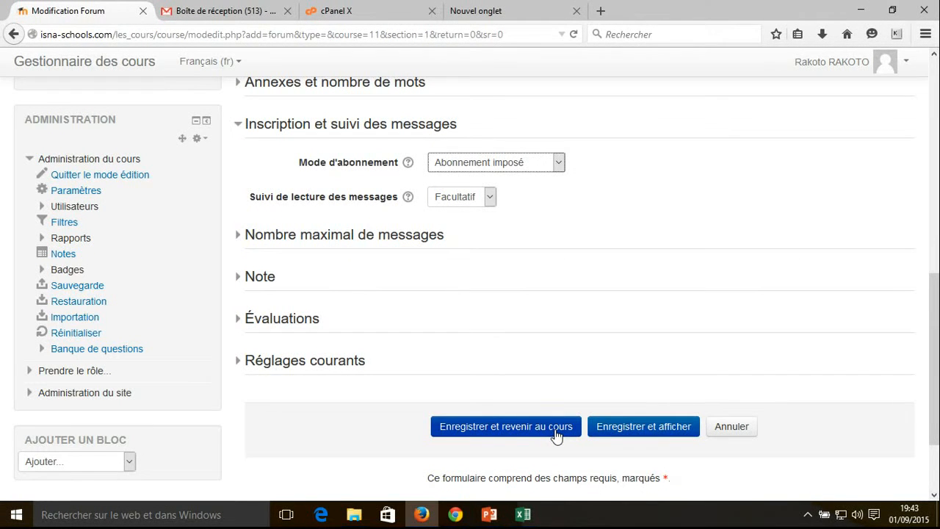
pyautogui.click(504, 433)
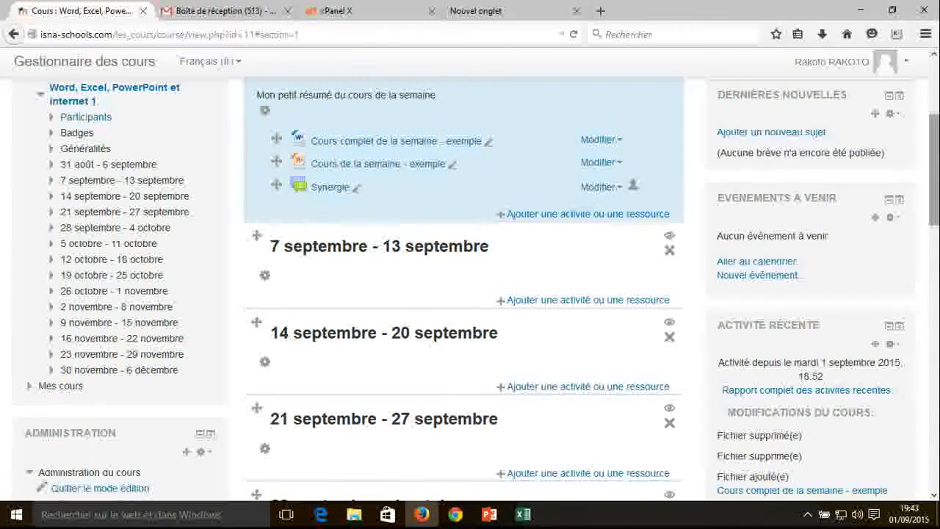
pyautogui.scroll(2, 333, 177)
pyautogui.moveTo(280, 141); pyautogui.dragTo(420, 141)
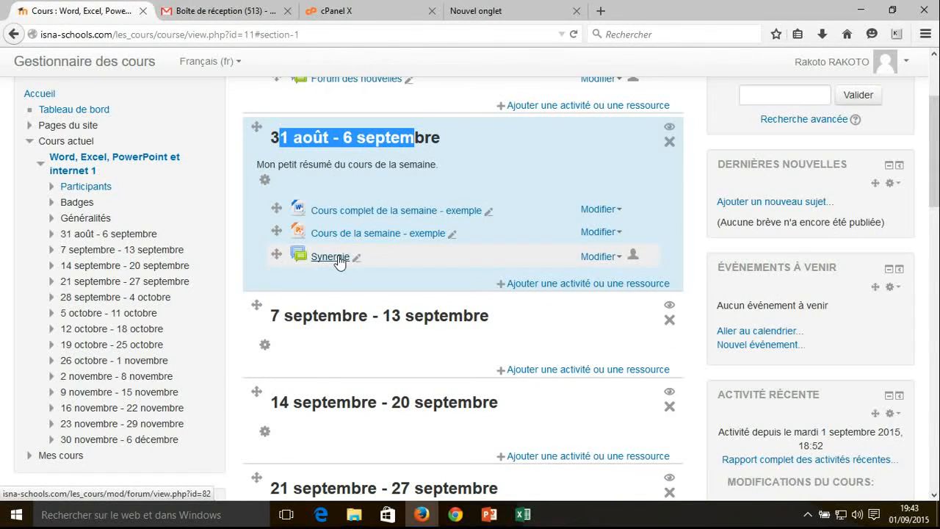
pyautogui.scroll(3, 936, 143)
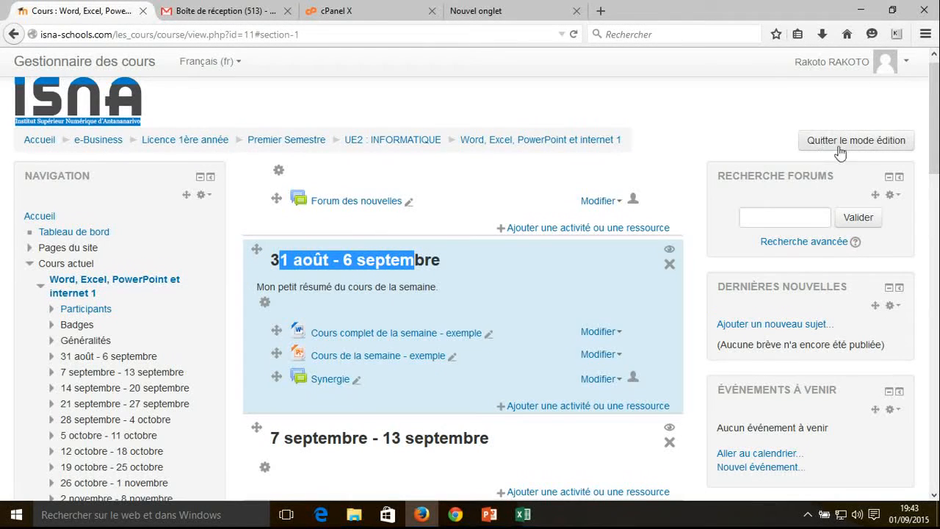
pyautogui.click(822, 146)
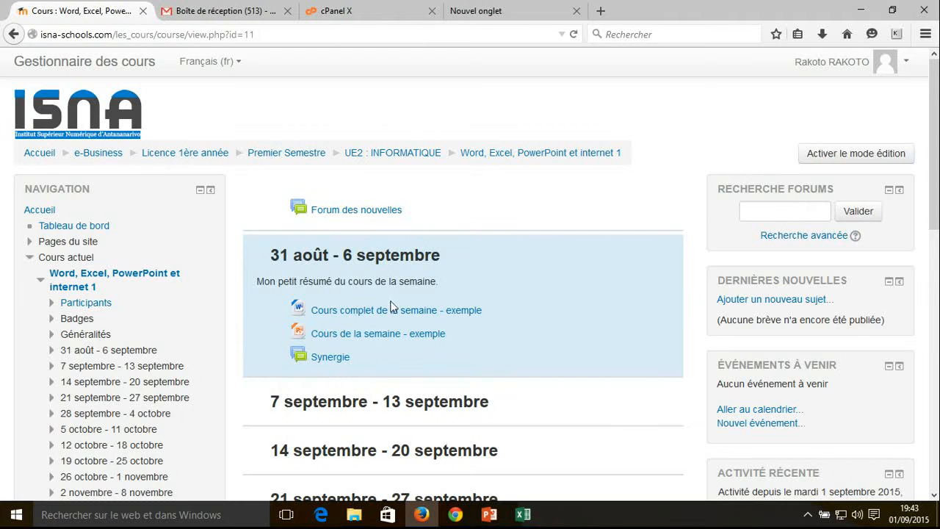
# Open the Synergie forum from the "31 août - 6 septembre" section and review its description
pyautogui.click(334, 360)
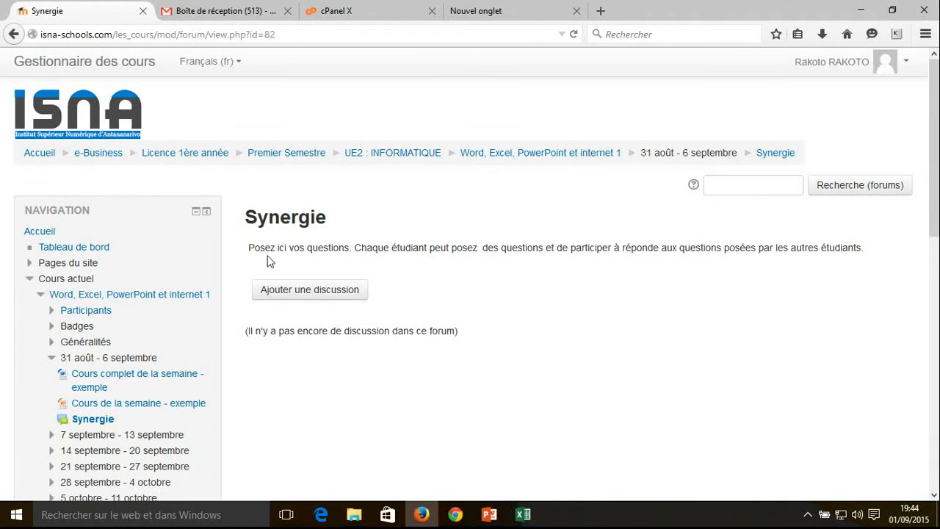
pyautogui.moveTo(248, 248); pyautogui.dragTo(868, 257)
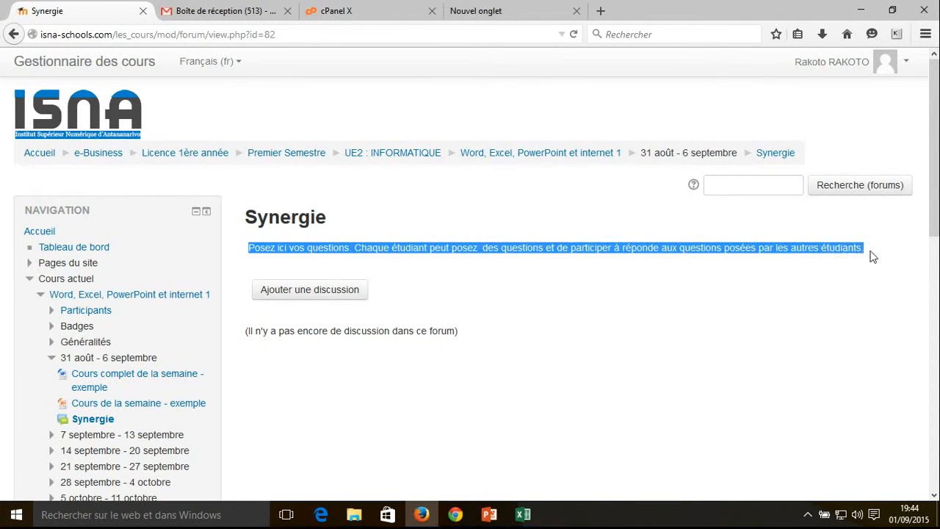
# Check the word "posez" in the Synergie forum's description and look at the form for adding a discussion
pyautogui.click(872, 255)
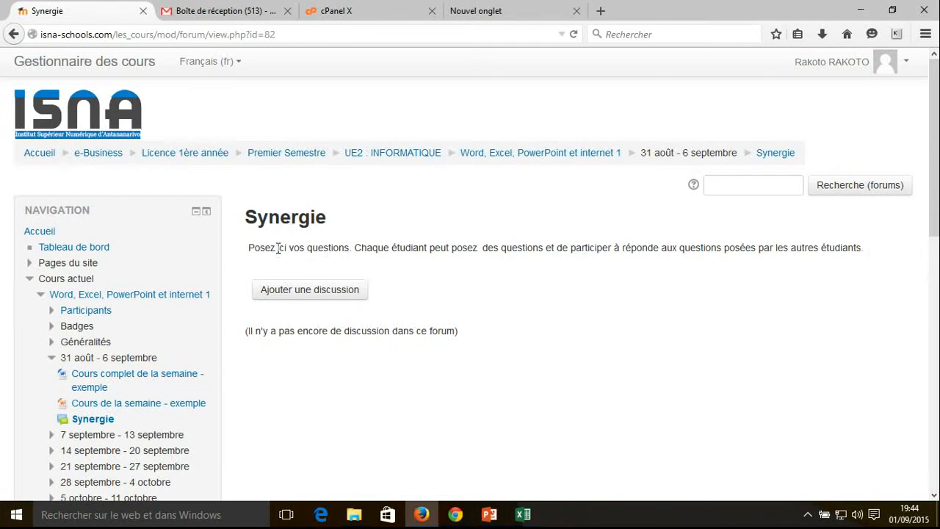
pyautogui.click(480, 249)
pyautogui.moveTo(474, 248); pyautogui.dragTo(477, 248)
pyautogui.click(475, 248)
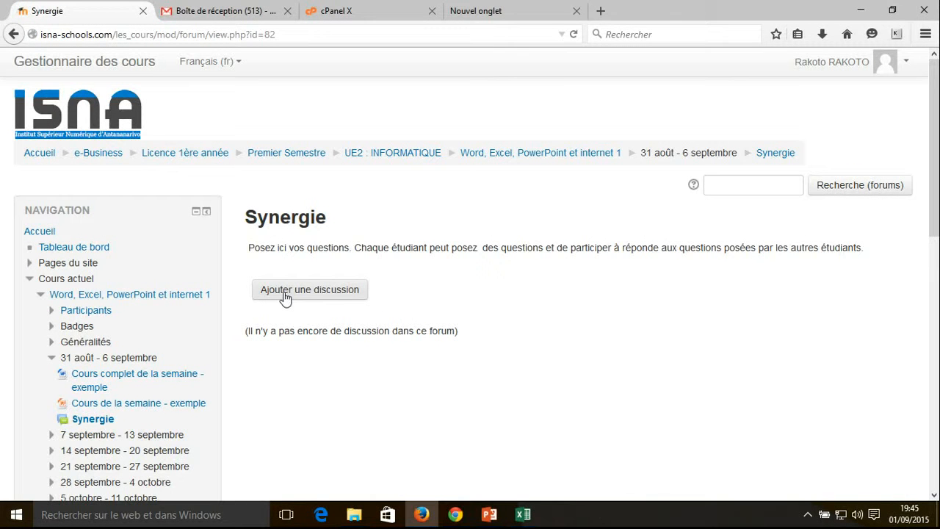
pyautogui.click(285, 294)
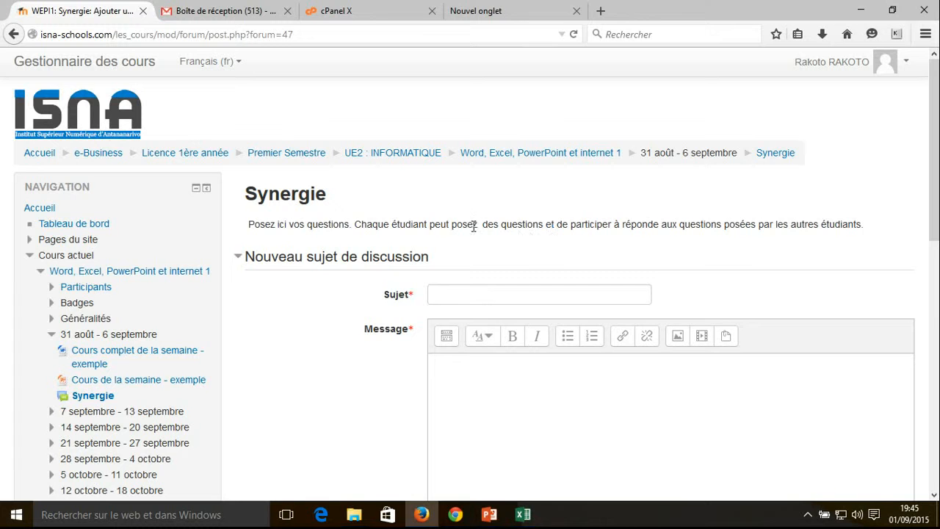
pyautogui.moveTo(474, 224); pyautogui.dragTo(478, 224)
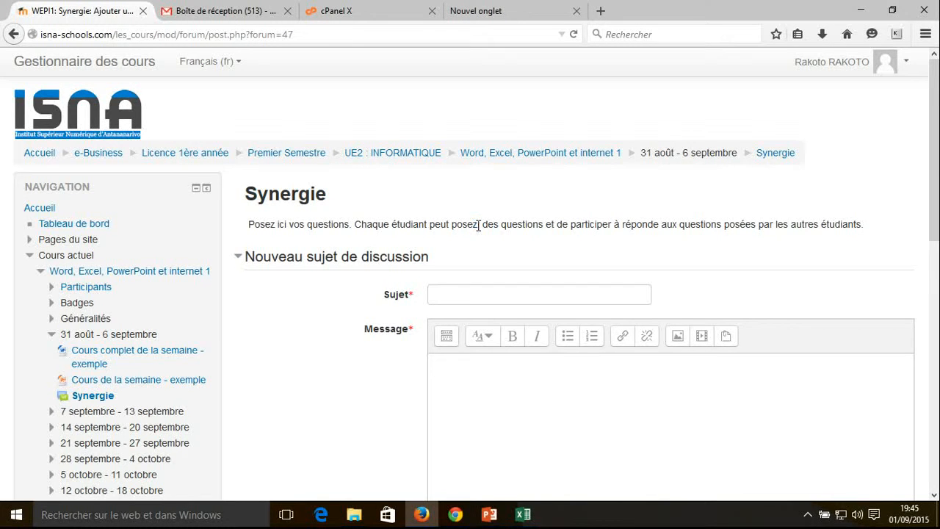
# Return to the "Word, Excel, PowerPoint et internet 1" course, turn on editing mode and open the Synergie forum's settings
pyautogui.click(92, 272)
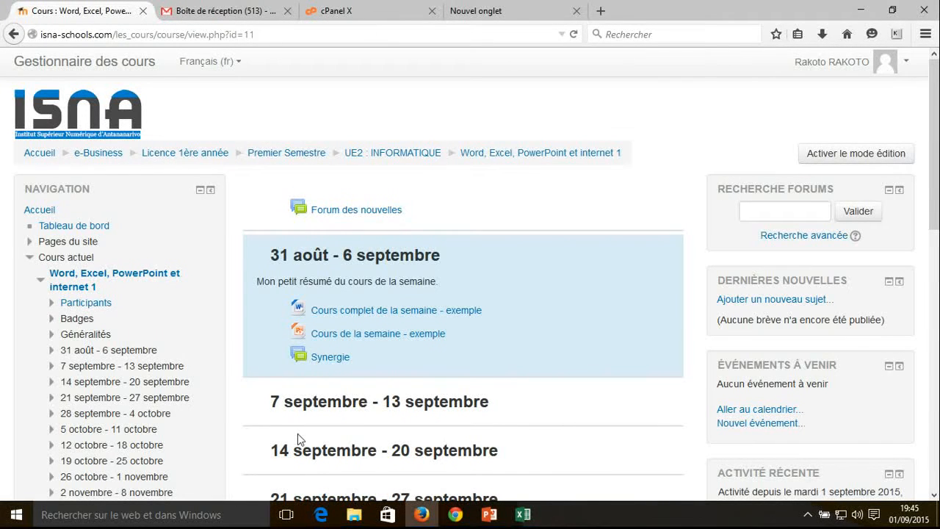
pyautogui.click(851, 160)
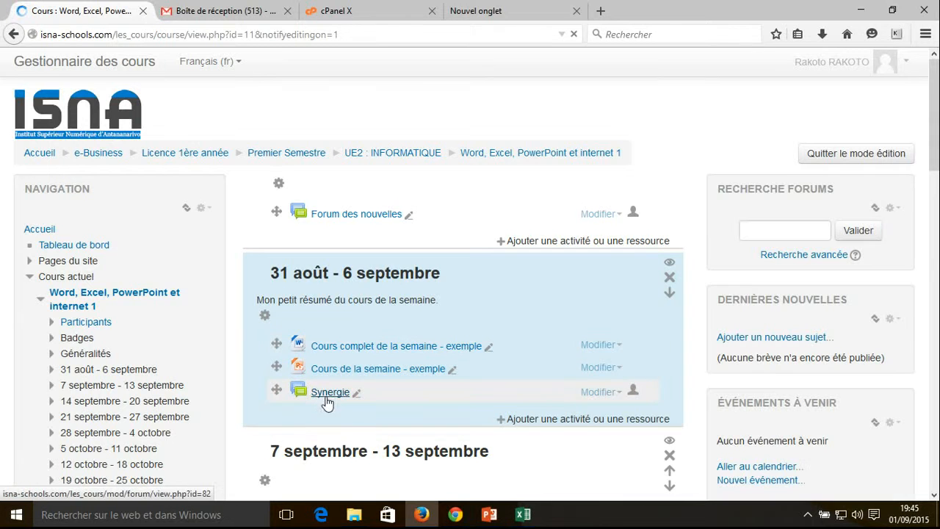
pyautogui.click(619, 394)
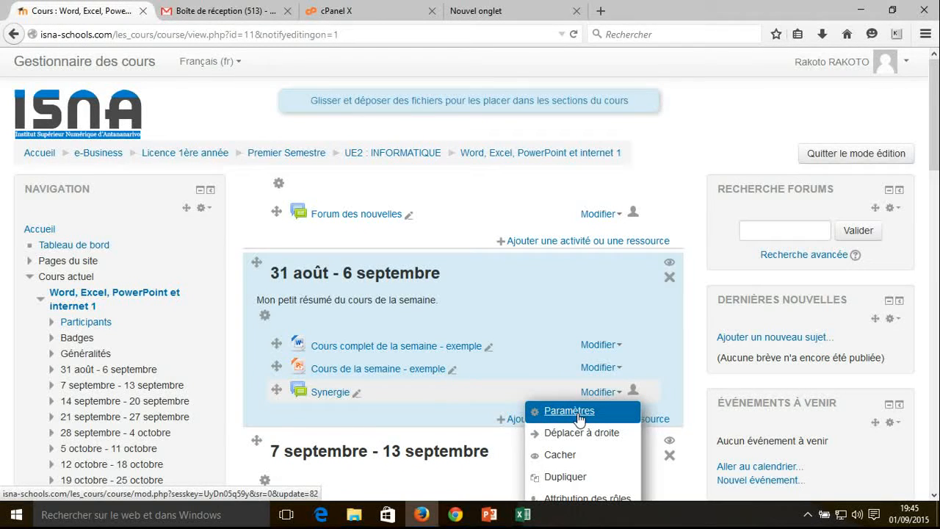
pyautogui.click(601, 392)
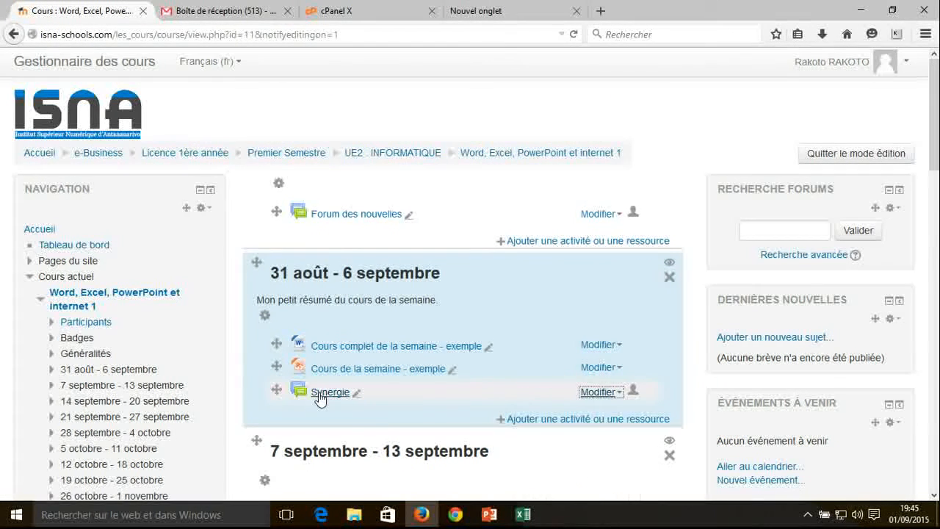
pyautogui.click(620, 397)
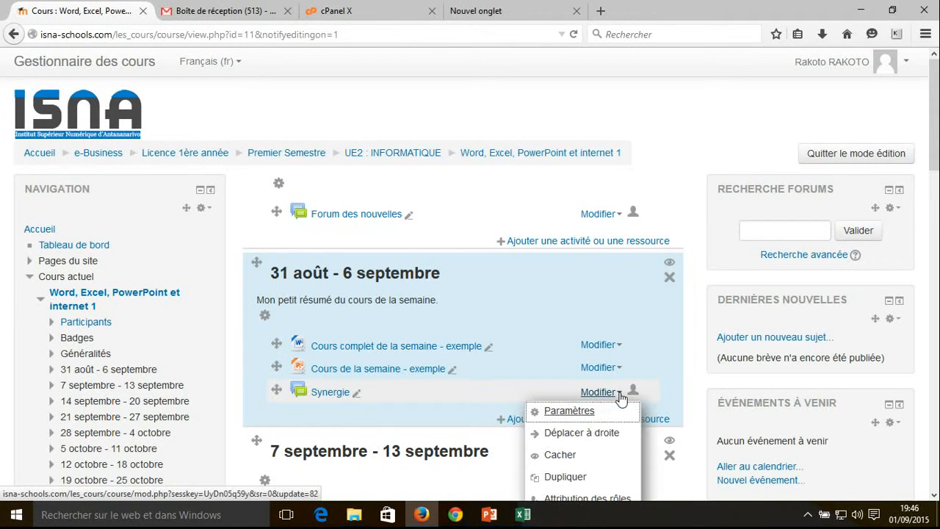
pyautogui.click(578, 413)
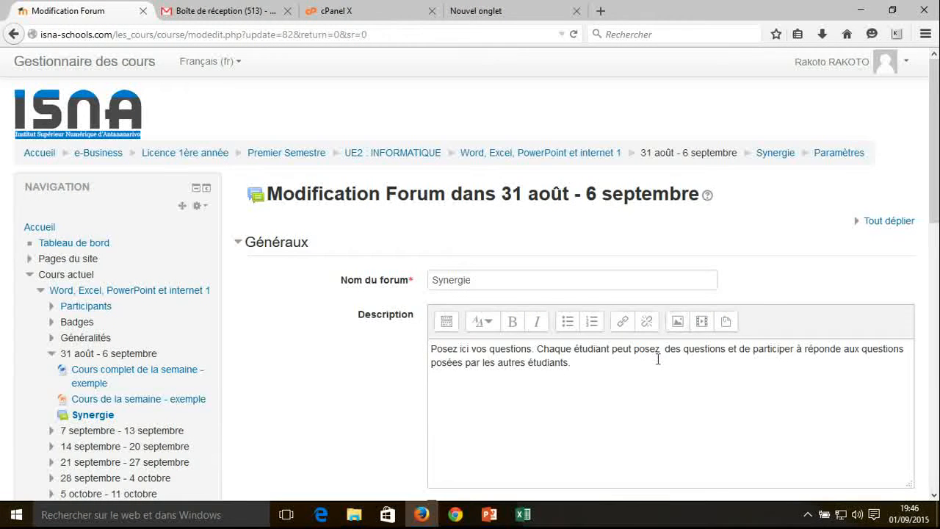
# Correct "posez" to "poser" in the forum description, and save the forum with a return to the course
pyautogui.click(662, 352)
pyautogui.press('BackSpace')
pyautogui.press('BackSpace')
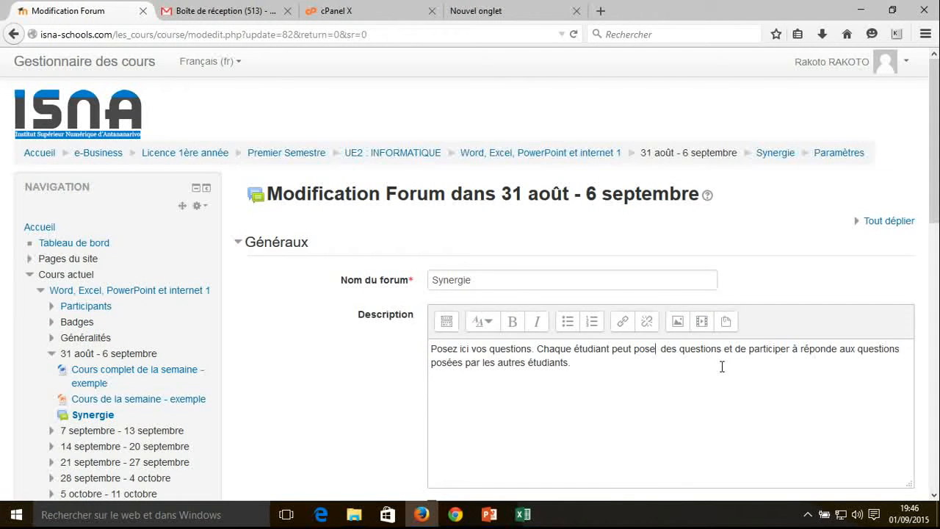
pyautogui.write('r')
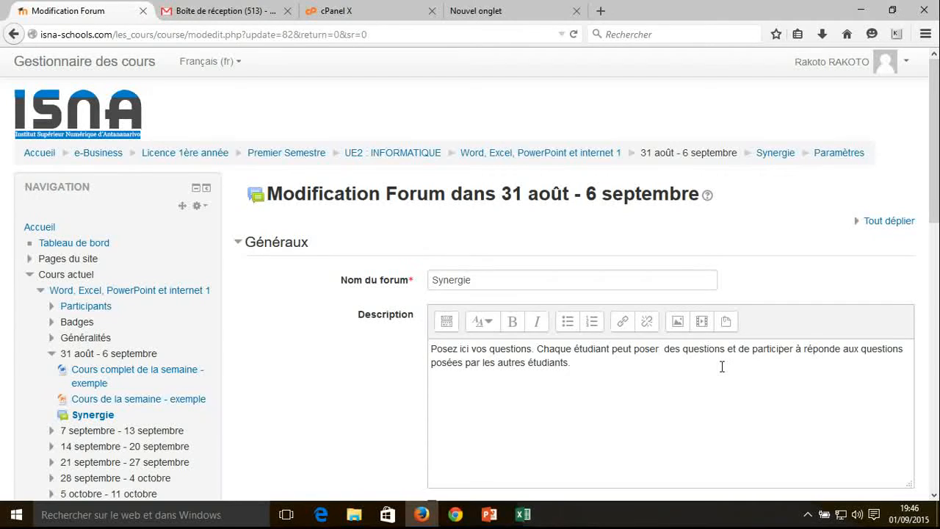
pyautogui.moveTo(935, 208); pyautogui.dragTo(935, 401)
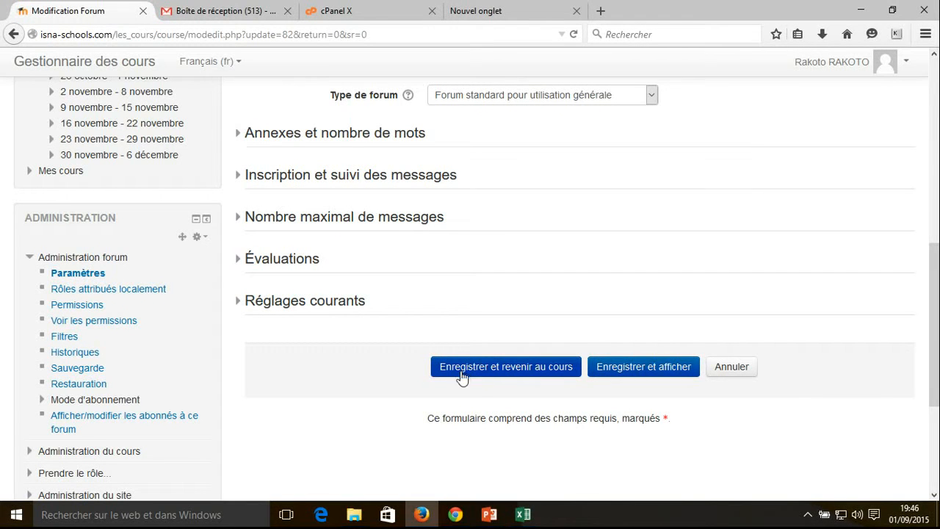
pyautogui.click(509, 373)
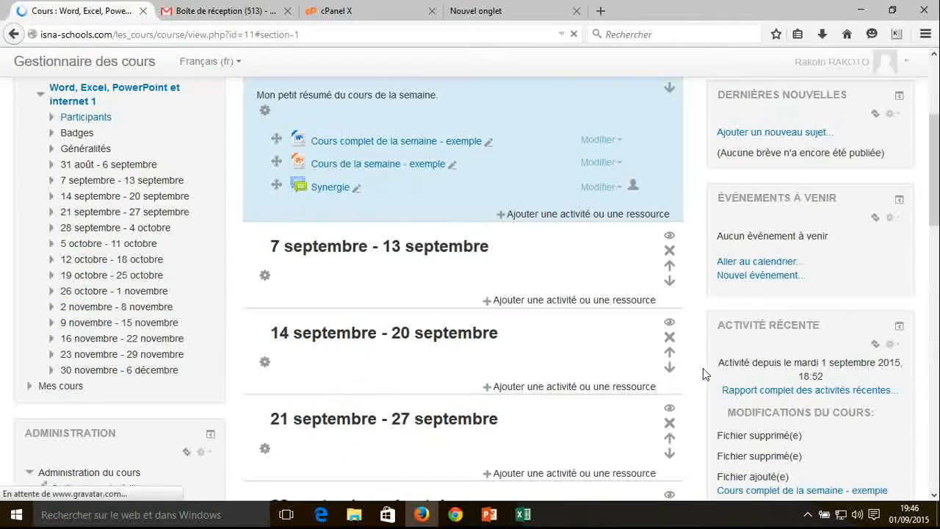
# Turn off editing mode and open the Synergie forum to review its corrected description
pyautogui.scroll(5, 826, 160)
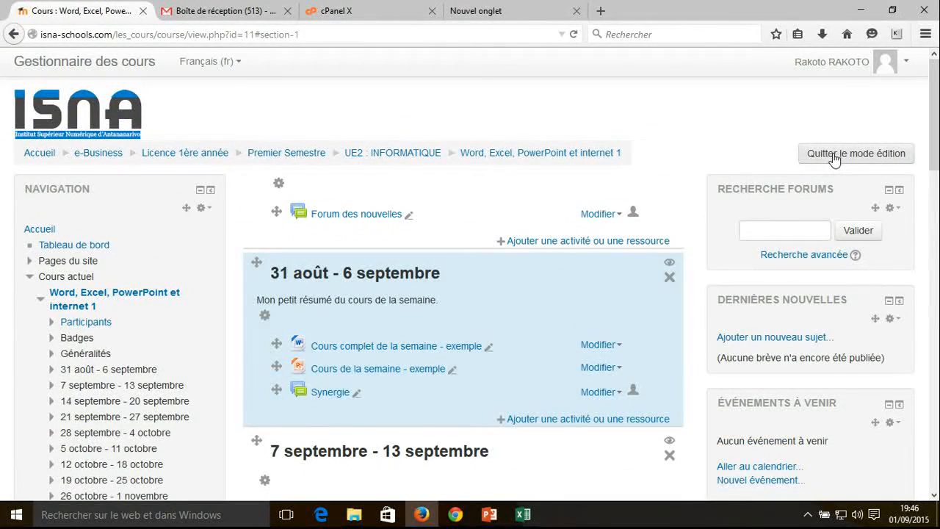
pyautogui.click(825, 157)
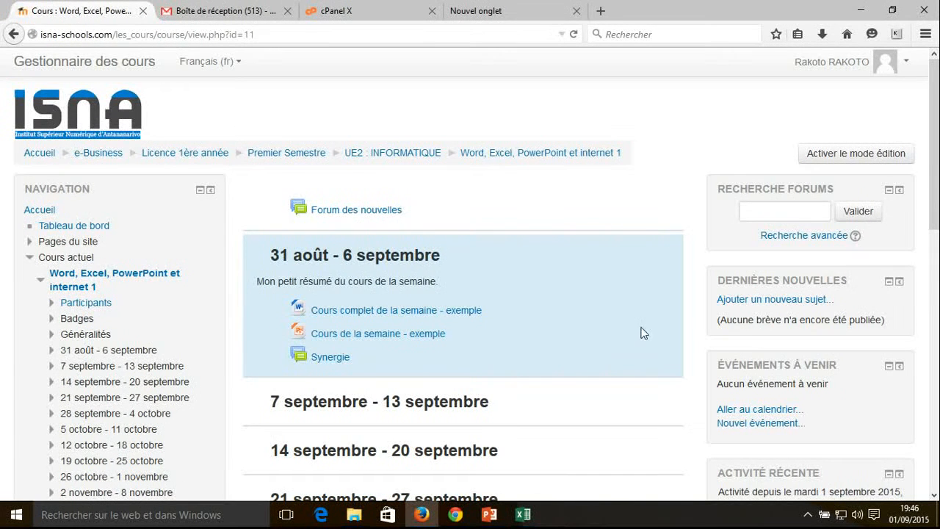
pyautogui.click(332, 359)
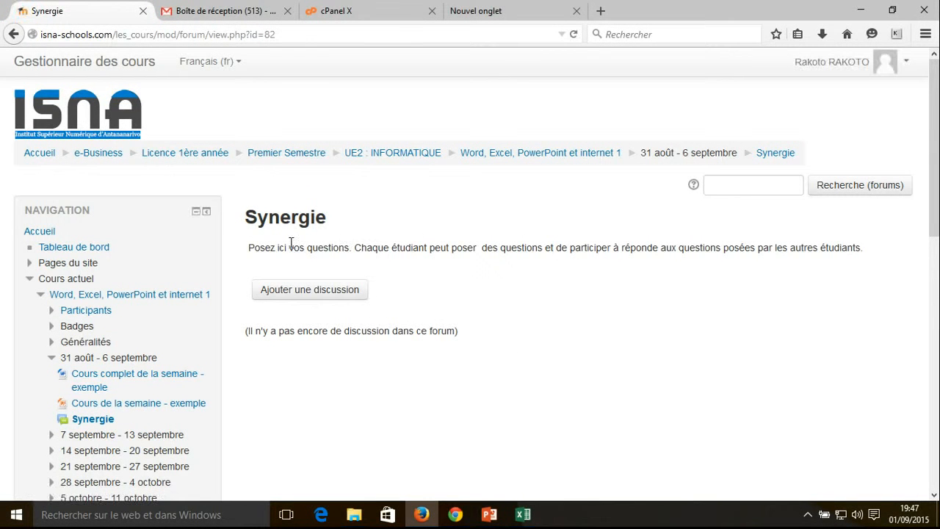
pyautogui.moveTo(266, 248); pyautogui.dragTo(331, 248)
pyautogui.click(390, 249)
# Start a new discussion in the Synergie forum with the subject "Démonstration"
pyautogui.click(284, 290)
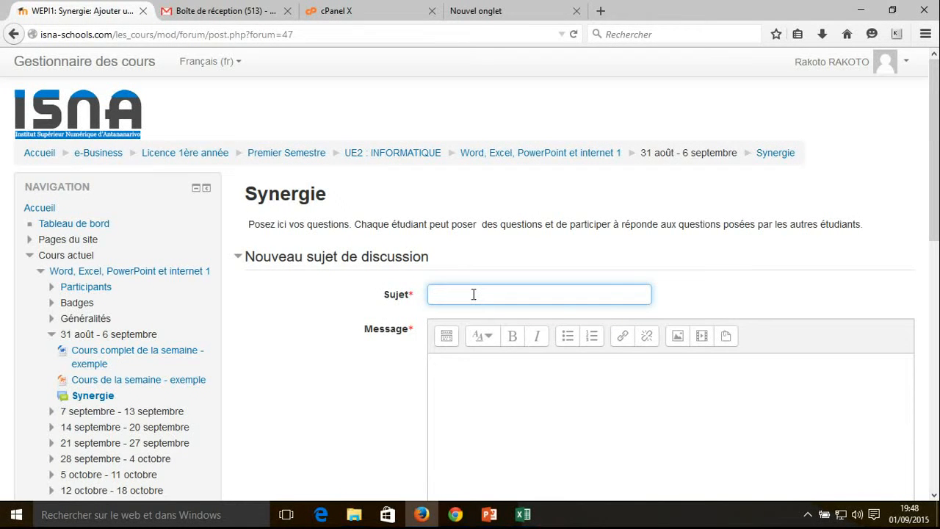
pyautogui.write('Démonstration')
# Write "Pourquoi 1+1=3?" as the discussion's message
pyautogui.click(481, 403)
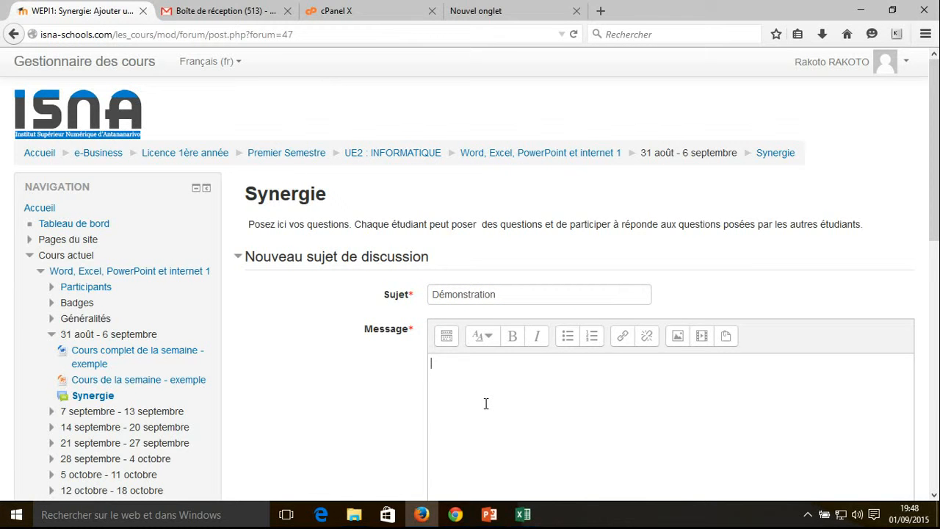
pyautogui.write('Pourquoi 1+1=3')
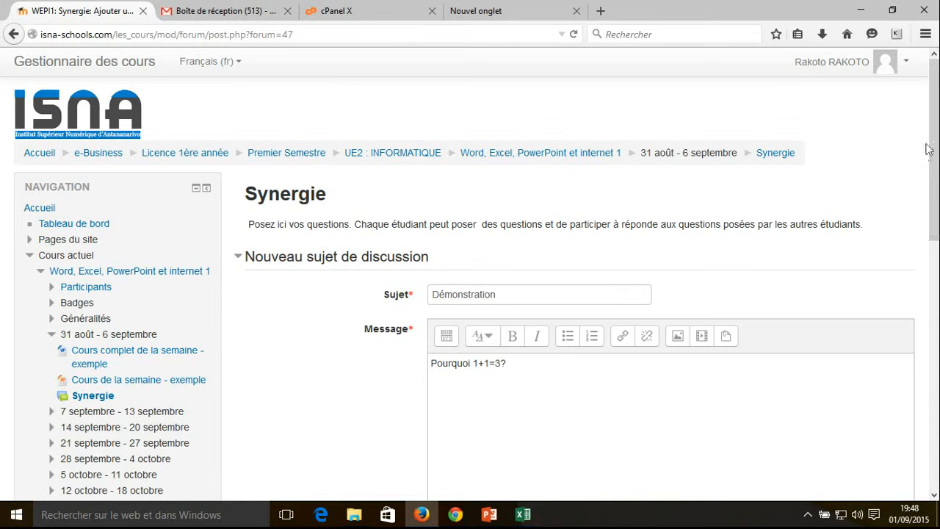
# Enable the "Envoyer maintenant" option and post the discussion without any attachment
pyautogui.moveTo(934, 139); pyautogui.dragTo(935, 285)
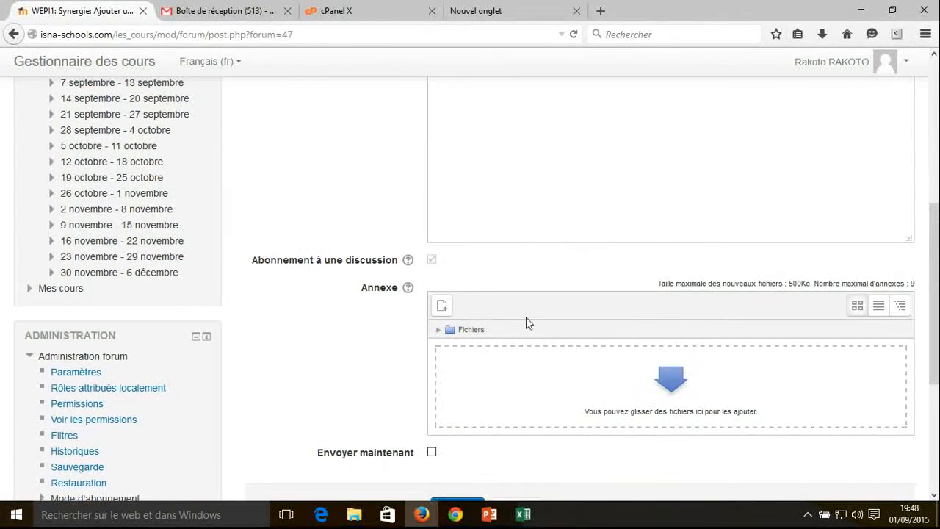
pyautogui.moveTo(934, 227); pyautogui.dragTo(918, 250)
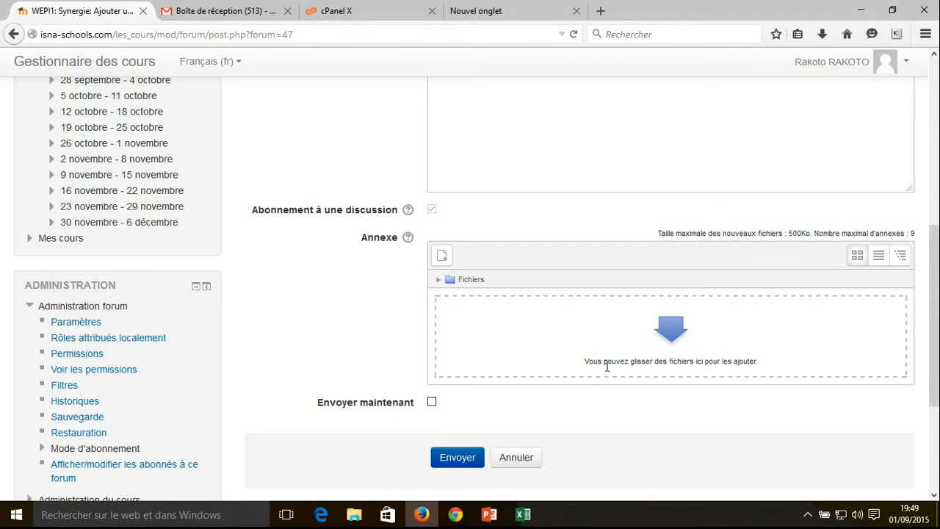
pyautogui.moveTo(586, 363); pyautogui.dragTo(765, 365)
pyautogui.click(791, 367)
pyautogui.click(432, 403)
pyautogui.moveTo(933, 386); pyautogui.dragTo(930, 335)
pyautogui.click(466, 223)
pyautogui.click(457, 291)
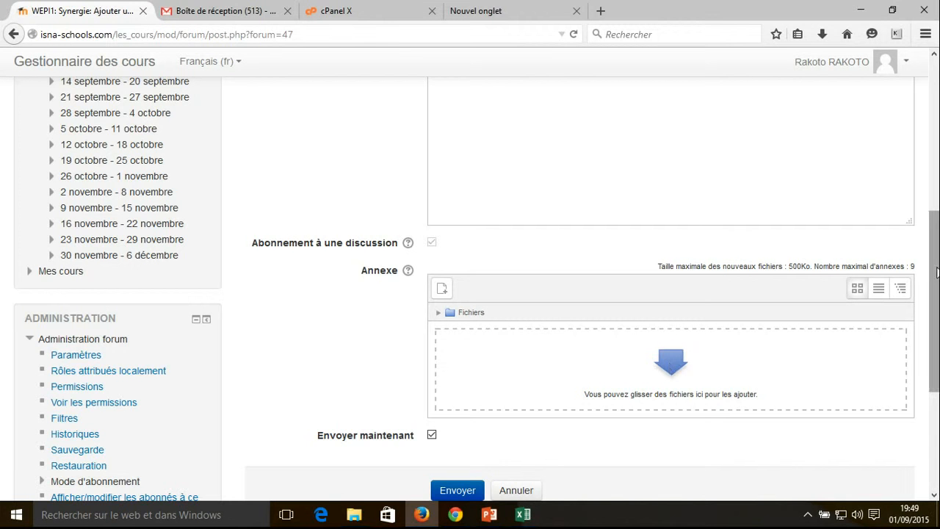
pyautogui.scroll(-2, 936, 272)
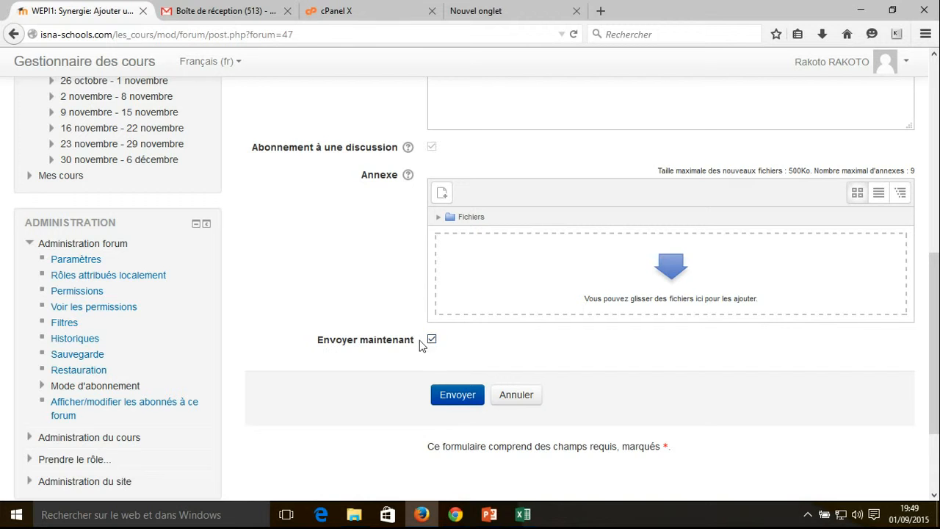
pyautogui.click(447, 398)
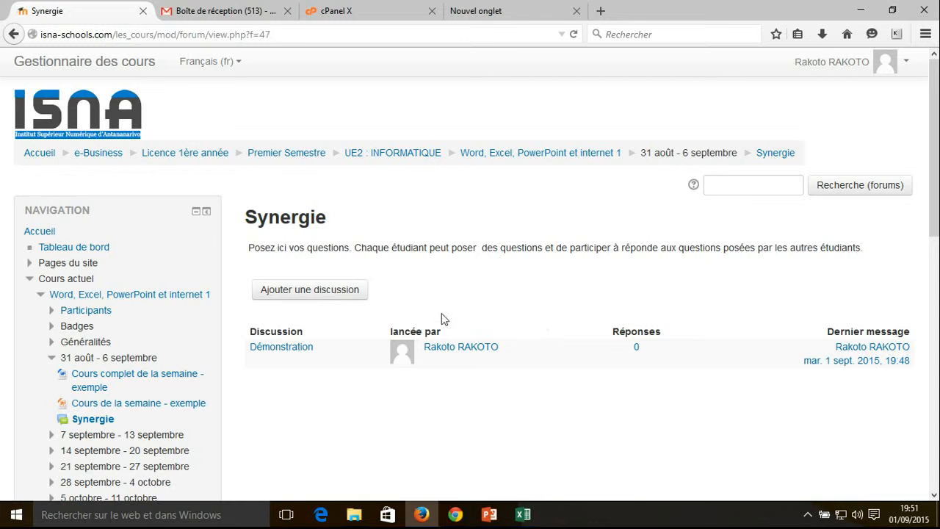
# Switch to the student's session in Chrome, reload the old discussion page and go to the site's home page
pyautogui.click(455, 514)
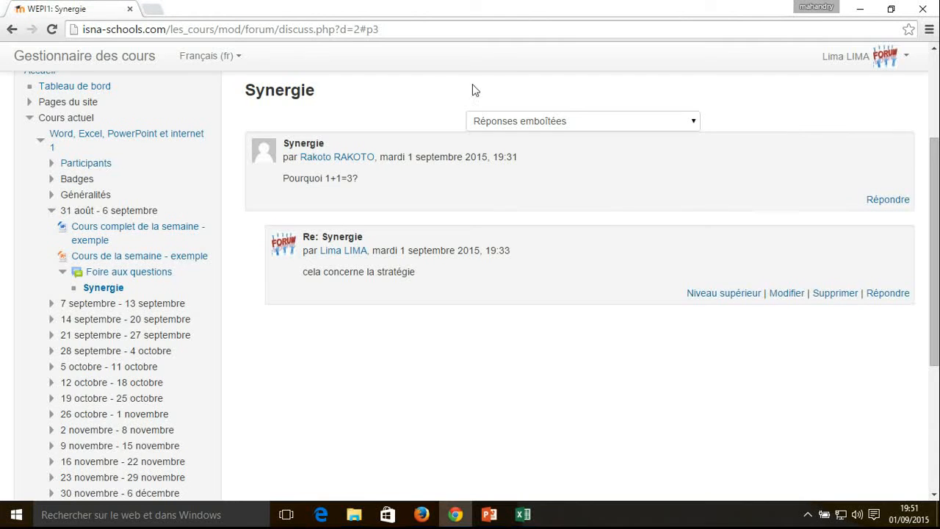
pyautogui.click(53, 29)
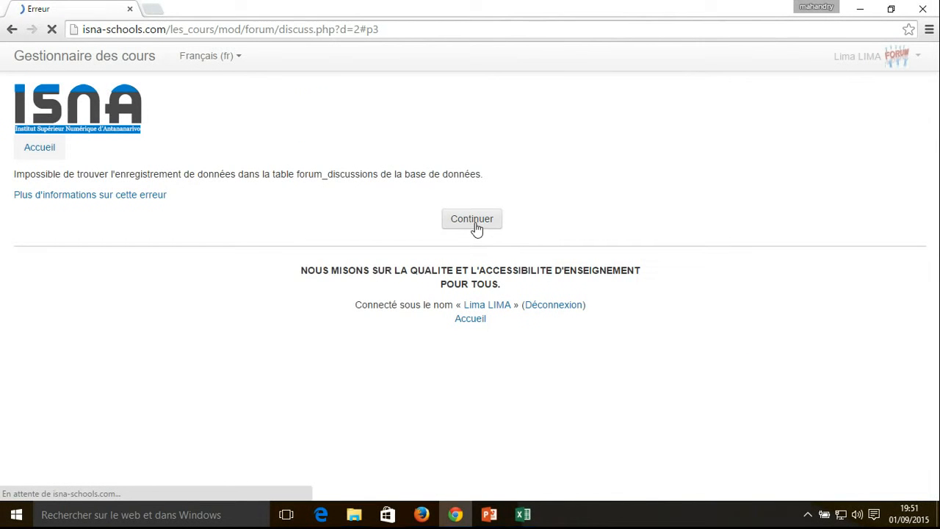
pyautogui.click(476, 320)
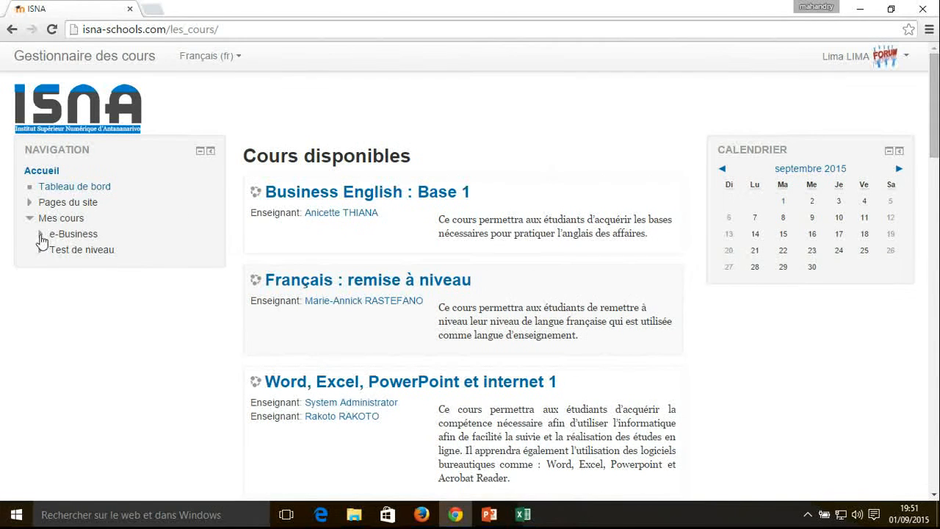
# Open the "Word, Excel, PowerPoint et internet 1" course from UE2 : INFORMATIQUE under e-Business and review the "31 août - 6 septembre" section
pyautogui.click(41, 235)
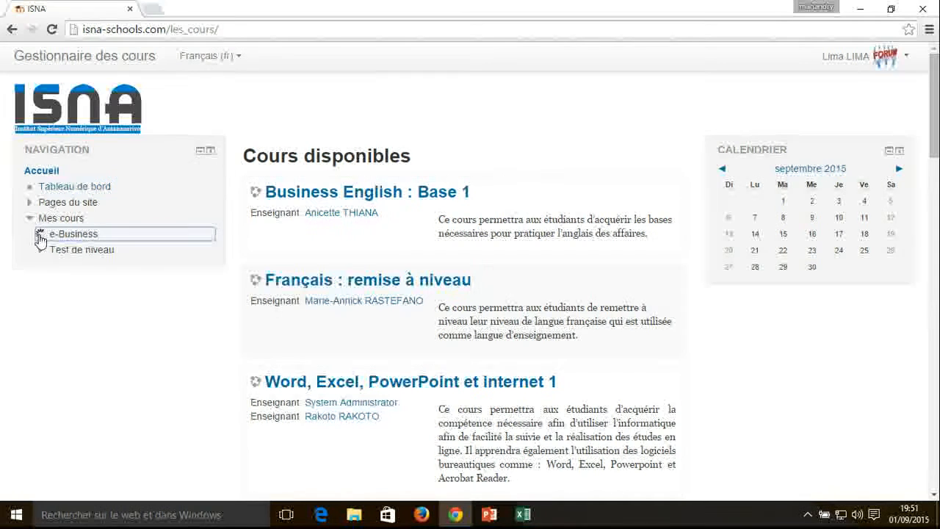
pyautogui.click(53, 251)
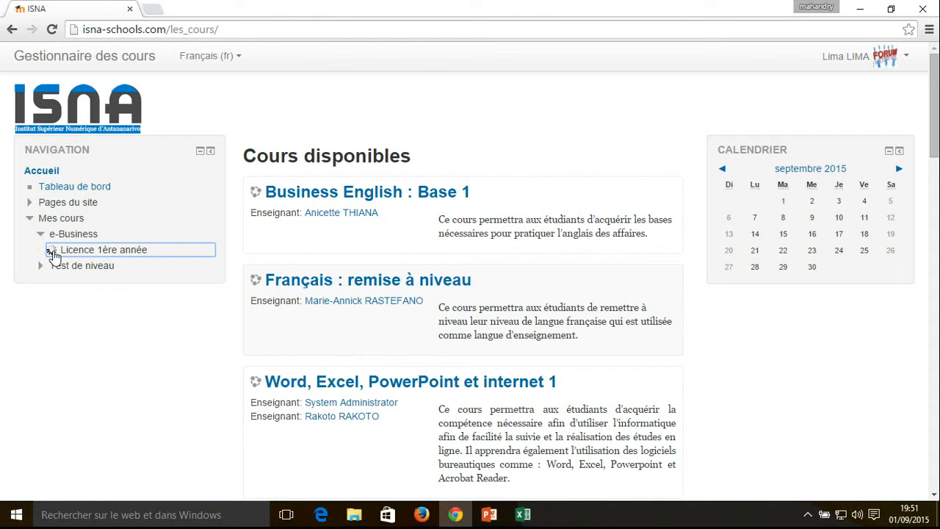
pyautogui.click(62, 267)
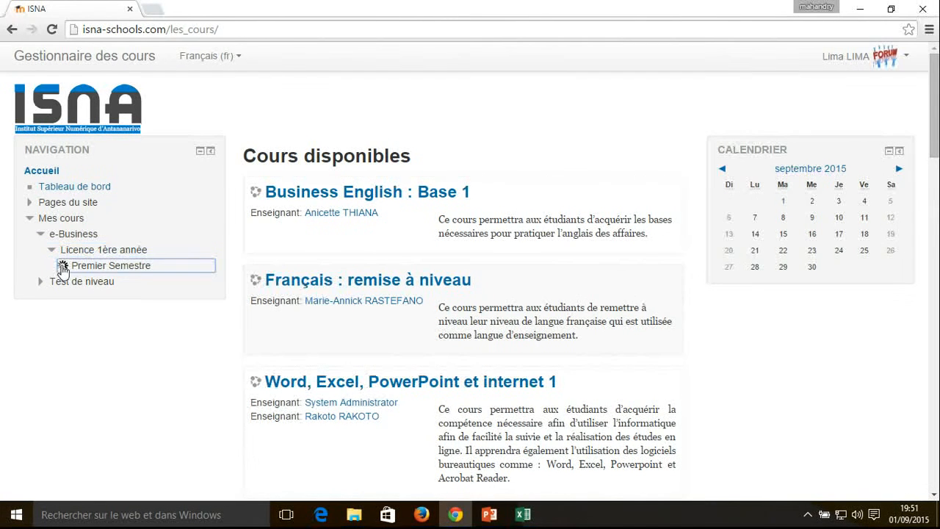
pyautogui.click(73, 283)
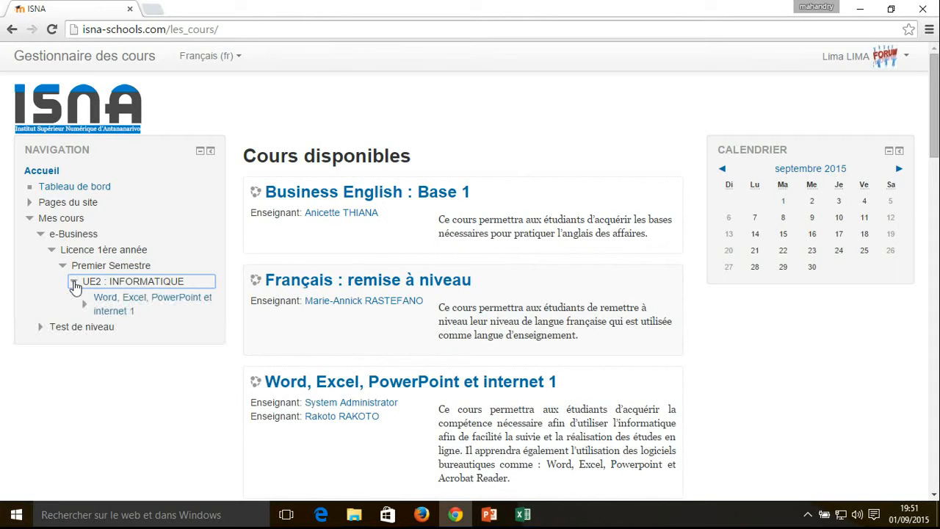
pyautogui.click(134, 300)
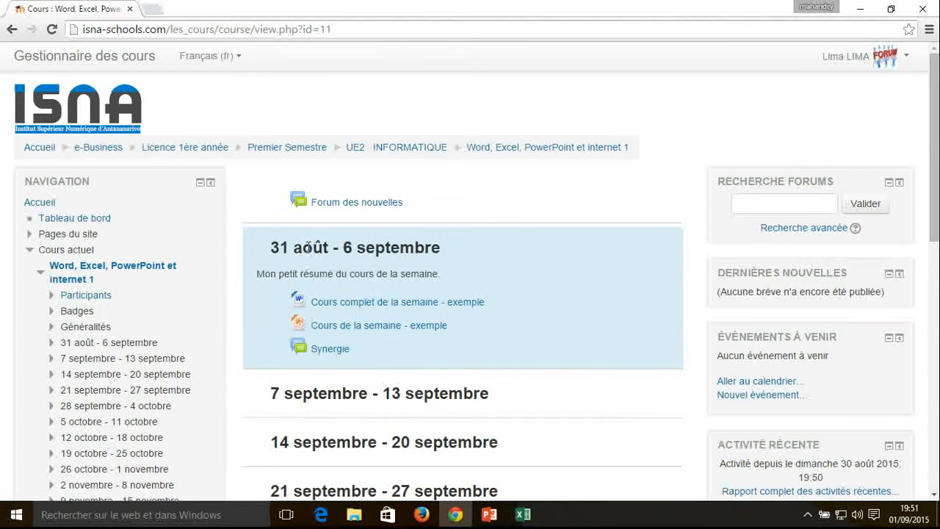
pyautogui.moveTo(271, 248); pyautogui.dragTo(455, 247)
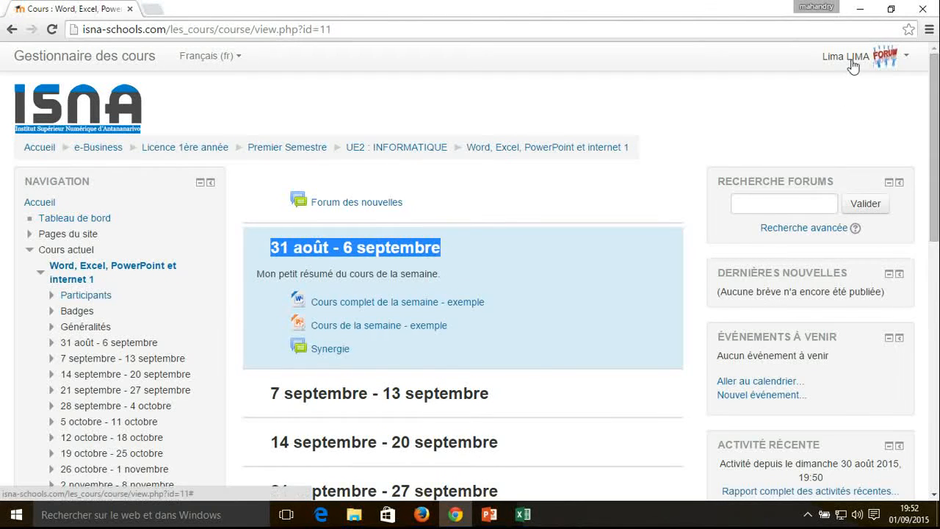
pyautogui.click(343, 276)
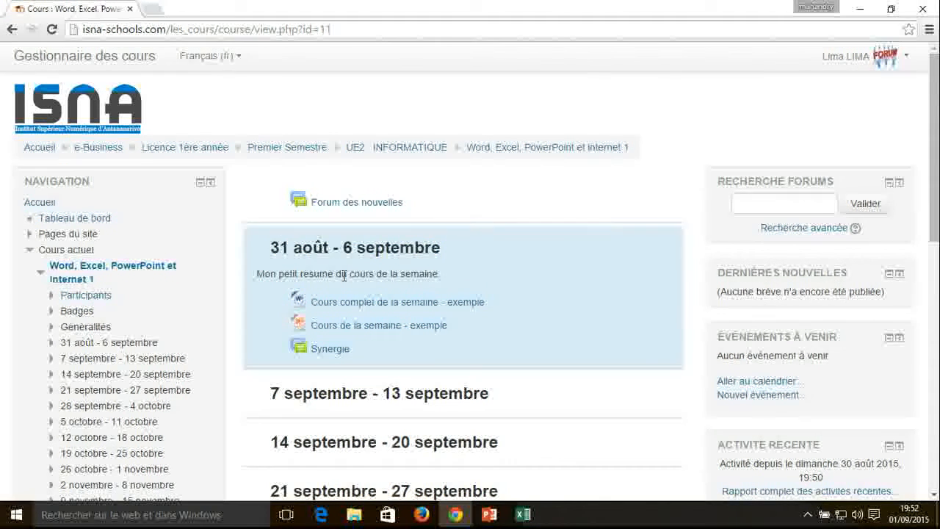
# Open the Synergie forum from the "31 août - 6 septembre" section and read the question in its "Démonstration" discussion
pyautogui.moveTo(273, 253); pyautogui.dragTo(434, 256)
pyautogui.click(434, 256)
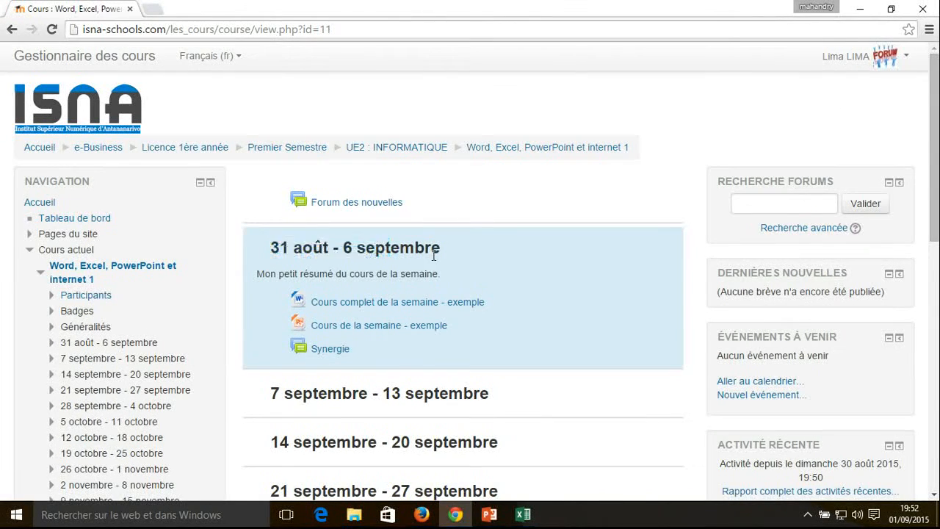
pyautogui.moveTo(265, 274); pyautogui.dragTo(427, 273)
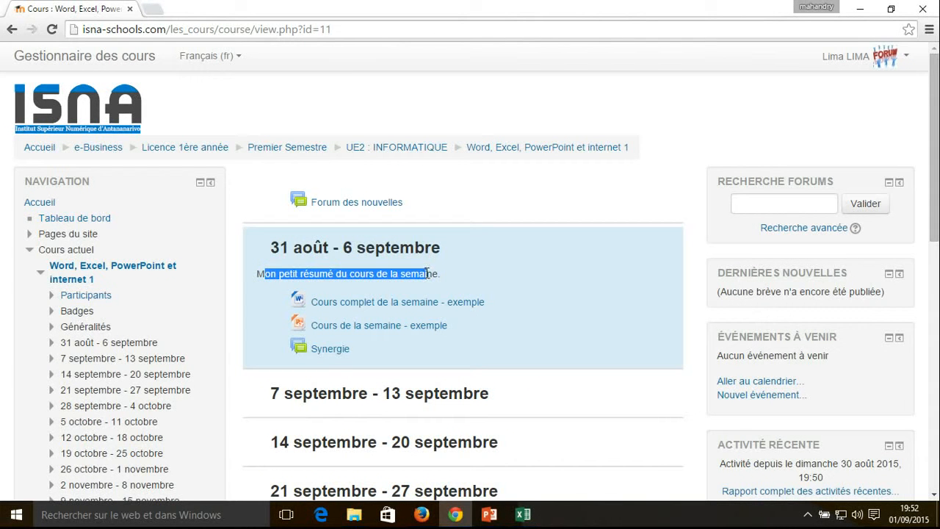
pyautogui.click(332, 349)
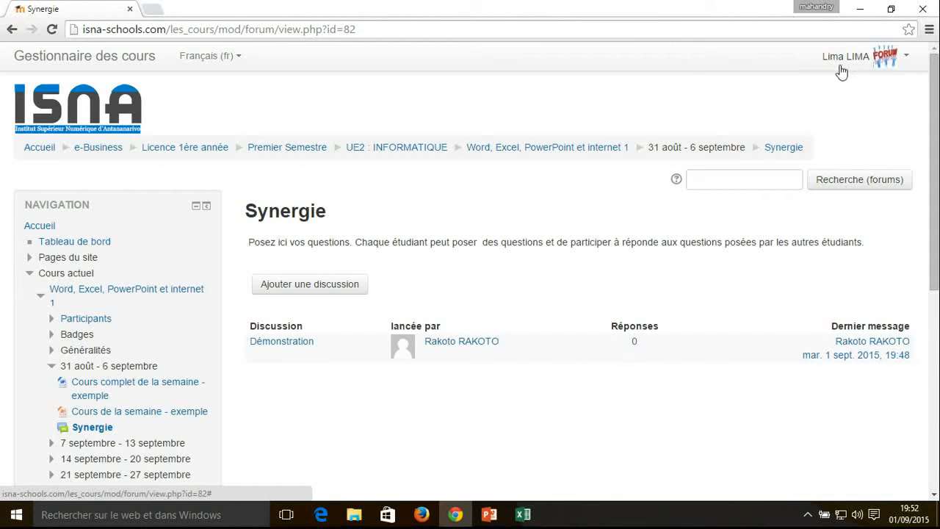
pyautogui.click(277, 345)
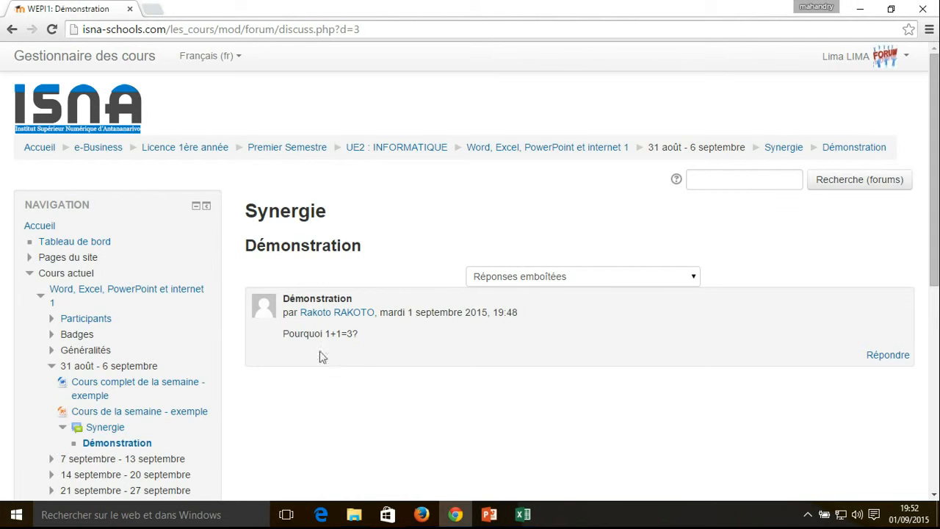
pyautogui.moveTo(284, 334); pyautogui.dragTo(367, 332)
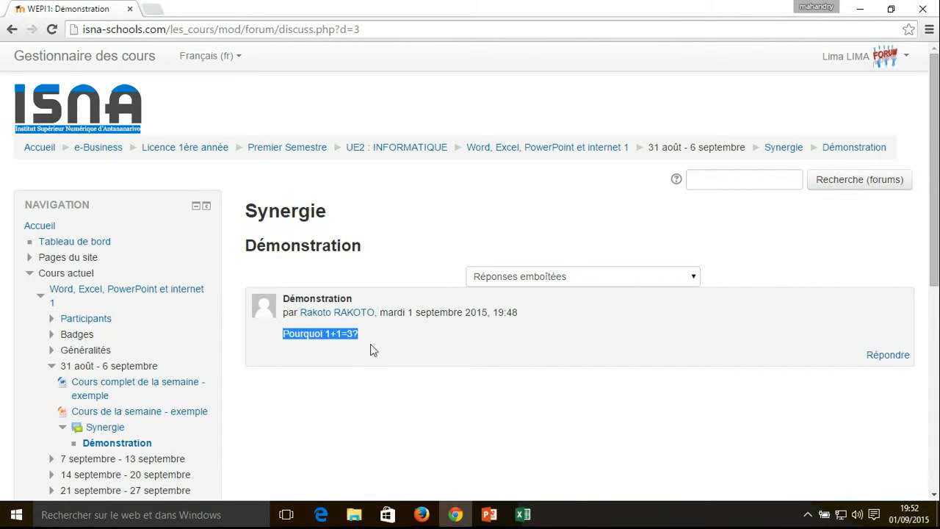
pyautogui.click(424, 389)
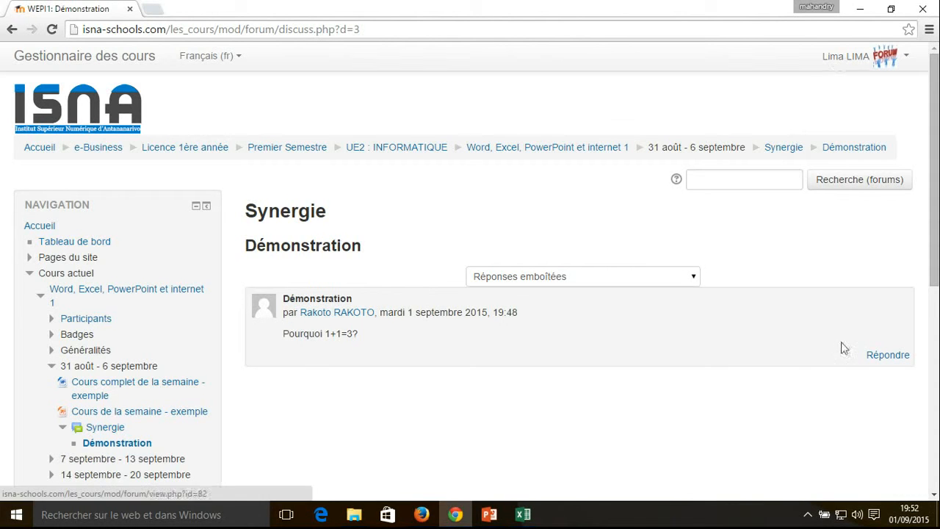
# Start a reply to the "Démonstration" post and write "c'est de la stratégie" as its message
pyautogui.click(896, 360)
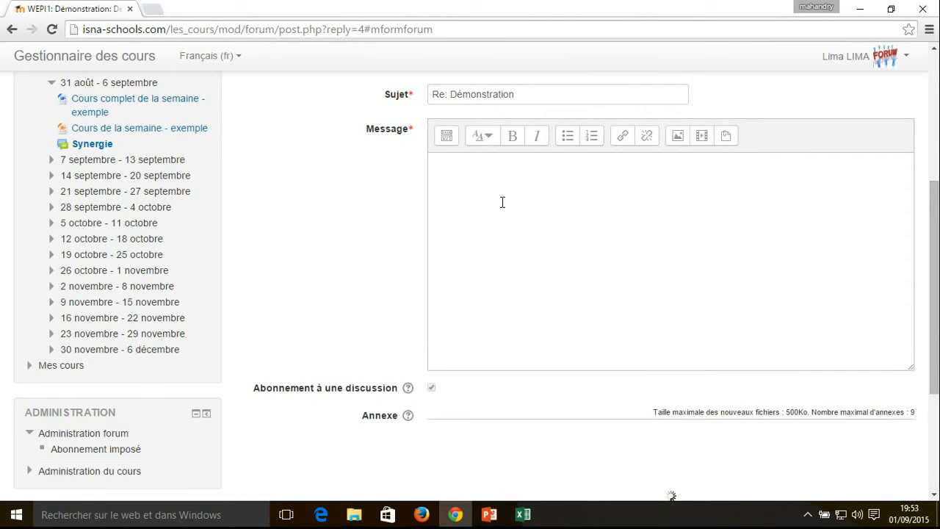
pyautogui.click(554, 185)
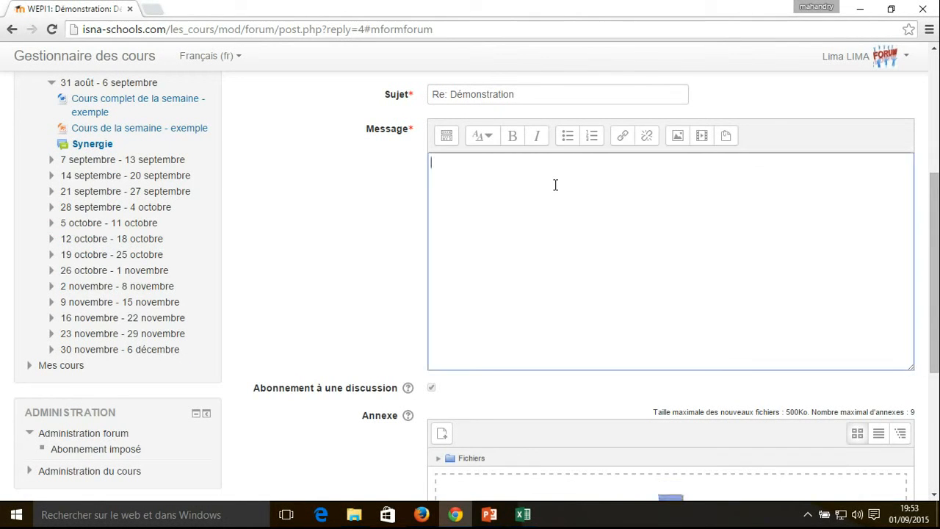
pyautogui.write("c'est de")
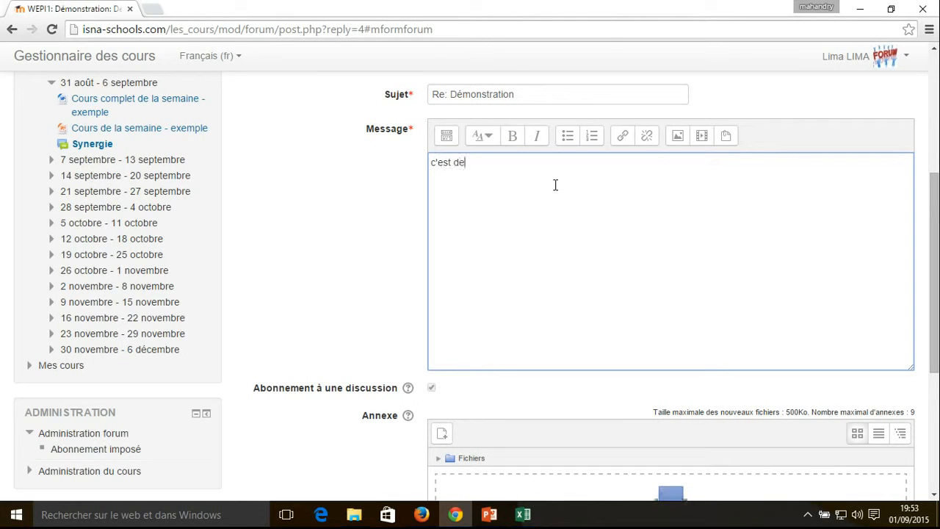
pyautogui.write(' la stratégie')
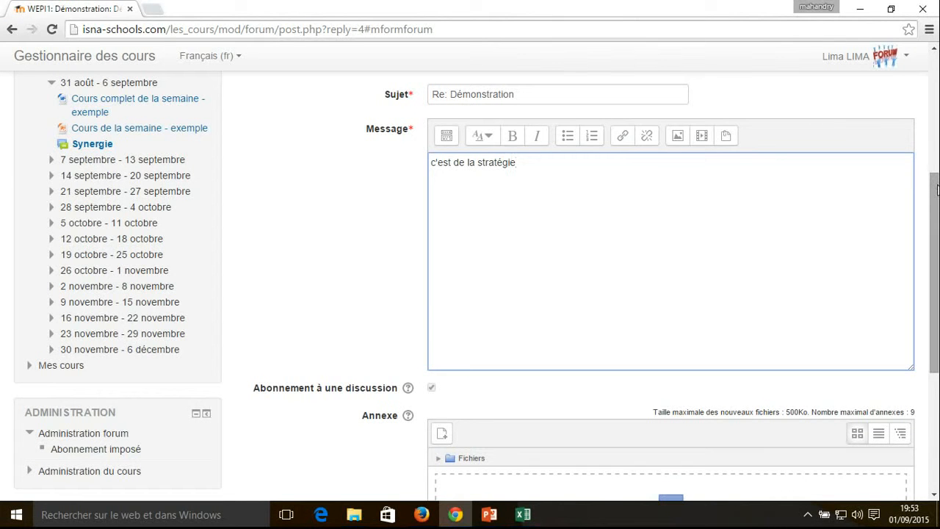
# Check the reply's text and attachment area, post the reply without any attachment, and review it in the discussion
pyautogui.moveTo(937, 189); pyautogui.dragTo(932, 246)
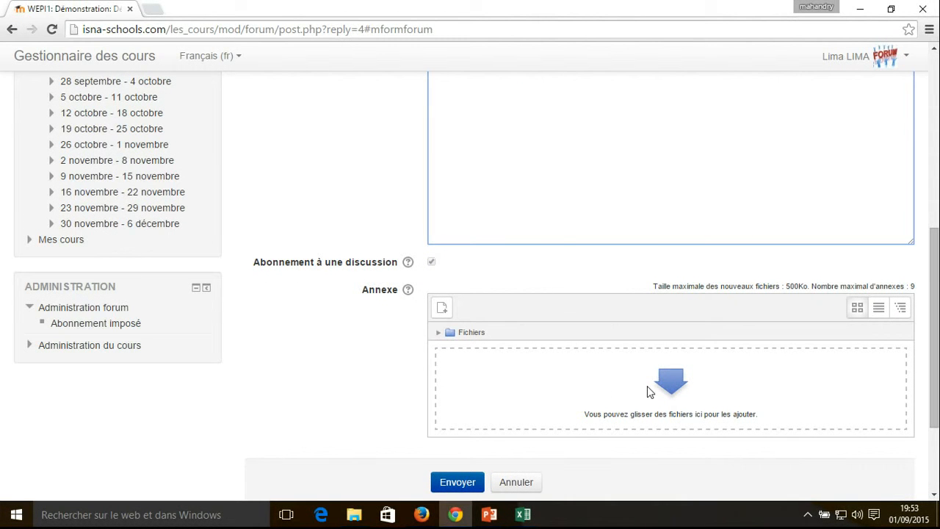
pyautogui.scroll(3, 649, 390)
pyautogui.doubleClick(496, 223)
pyautogui.tripleClick(461, 224)
pyautogui.click(493, 223)
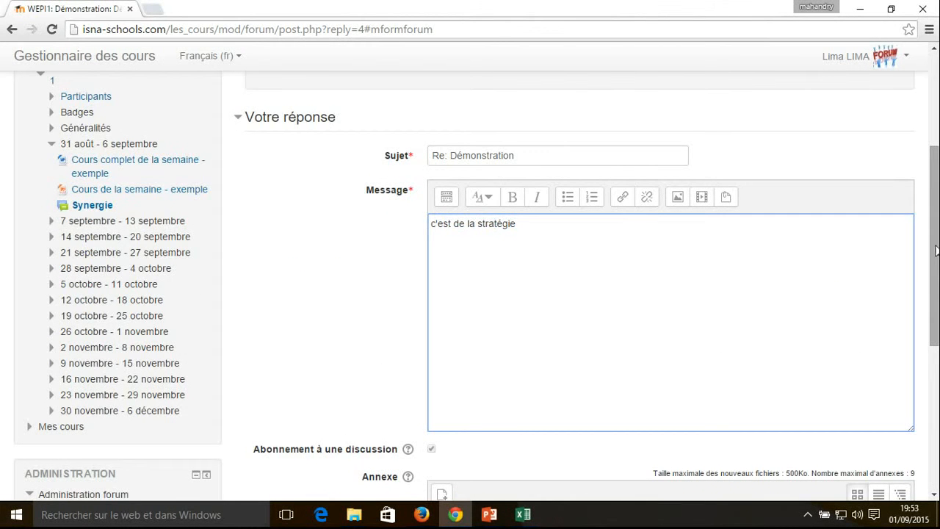
pyautogui.scroll(-3, 577, 361)
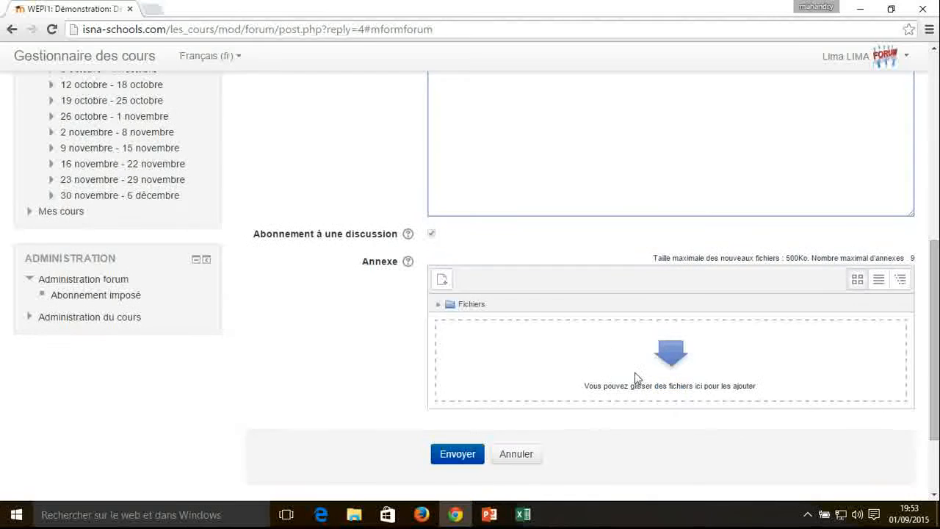
pyautogui.moveTo(602, 385); pyautogui.dragTo(748, 384)
pyautogui.click(747, 384)
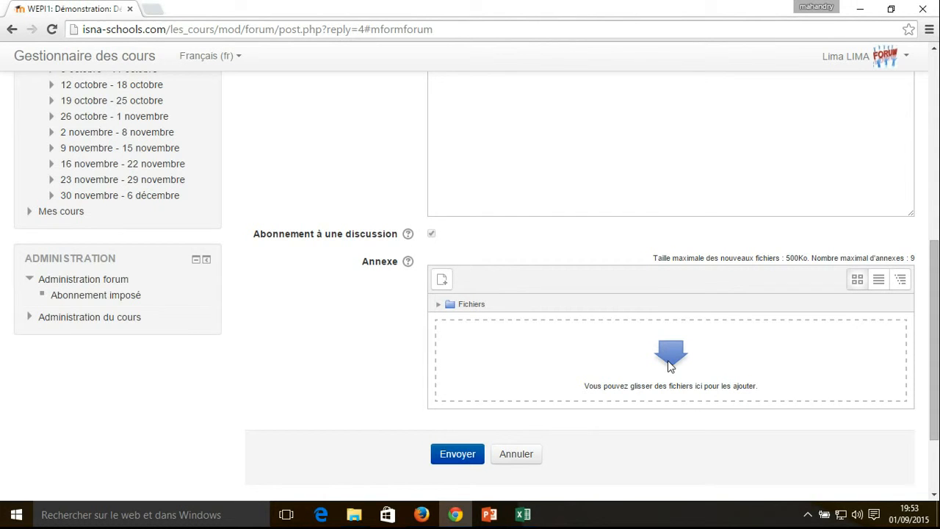
pyautogui.click(447, 460)
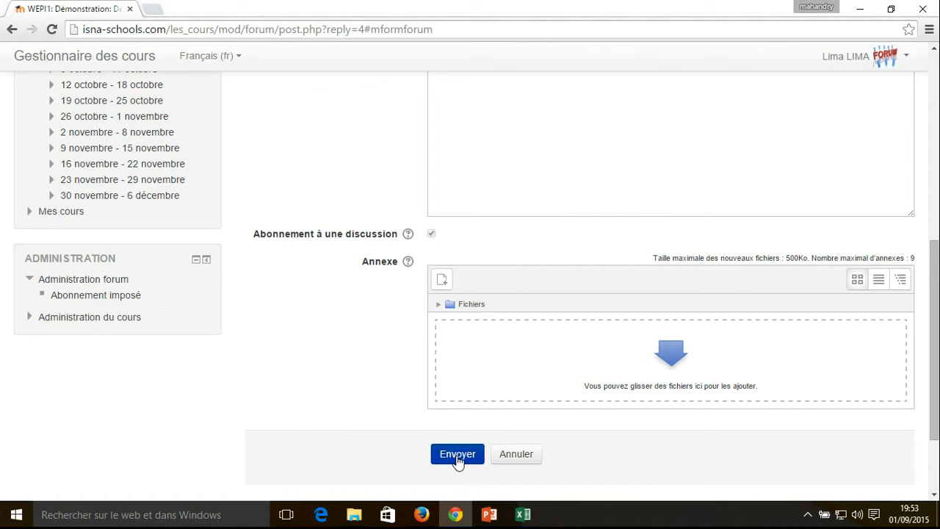
pyautogui.click(456, 459)
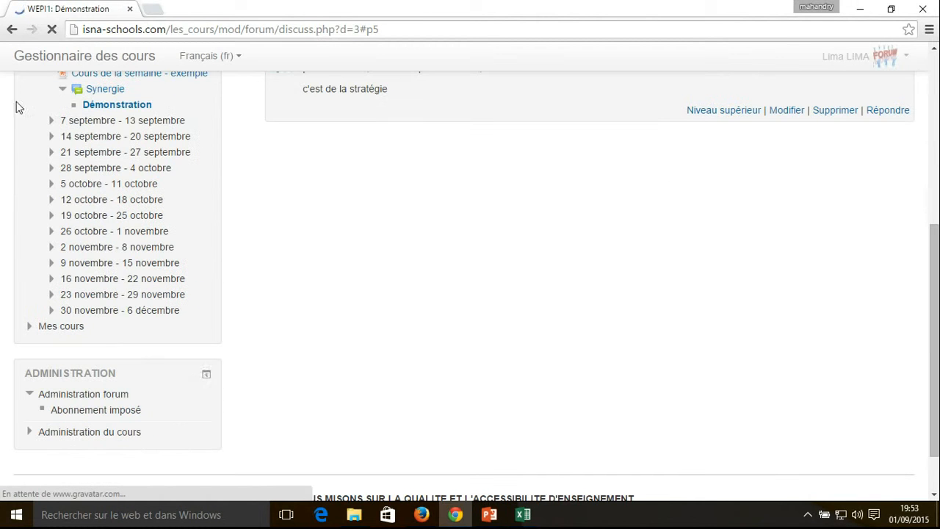
pyautogui.scroll(3, 470, 286)
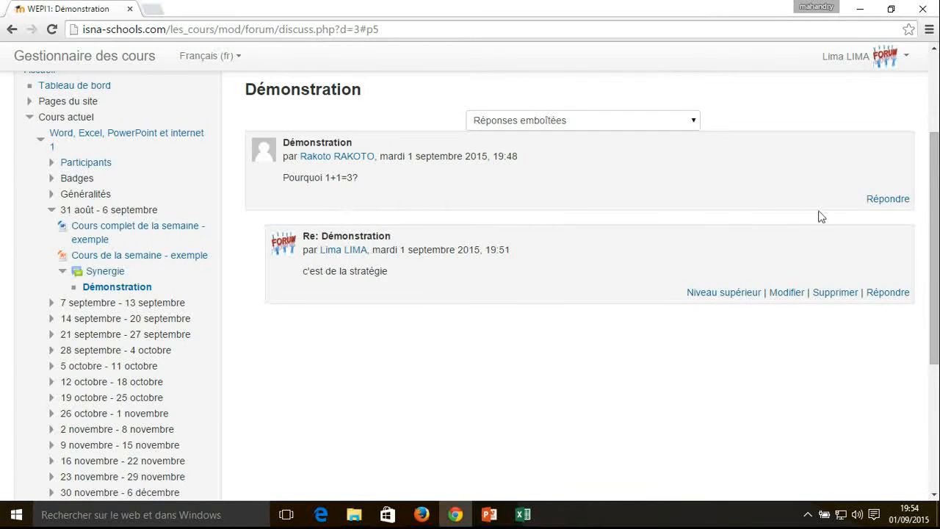
pyautogui.scroll(2, 934, 220)
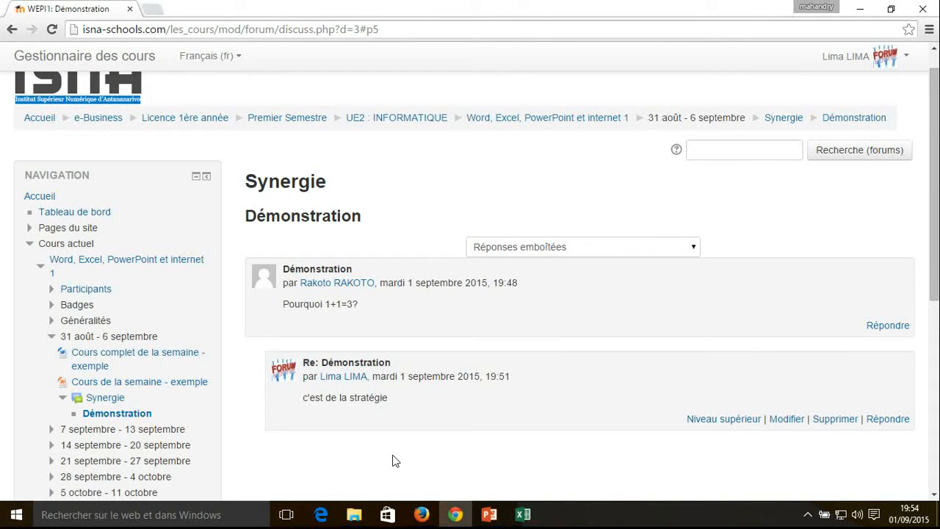
# Switch to the teacher's session in Firefox, reload the Synergie forum and open the "Démonstration" discussion to read the student's reply
pyautogui.click(421, 514)
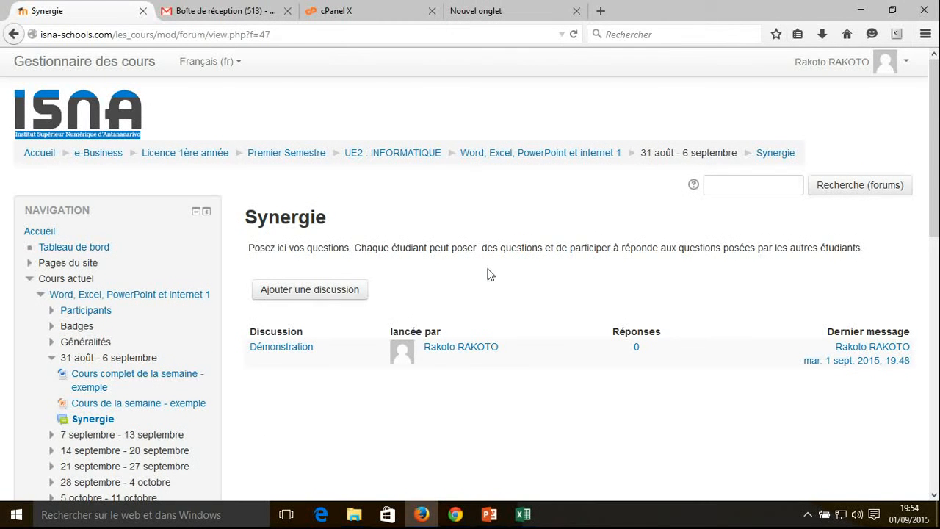
pyautogui.click(573, 34)
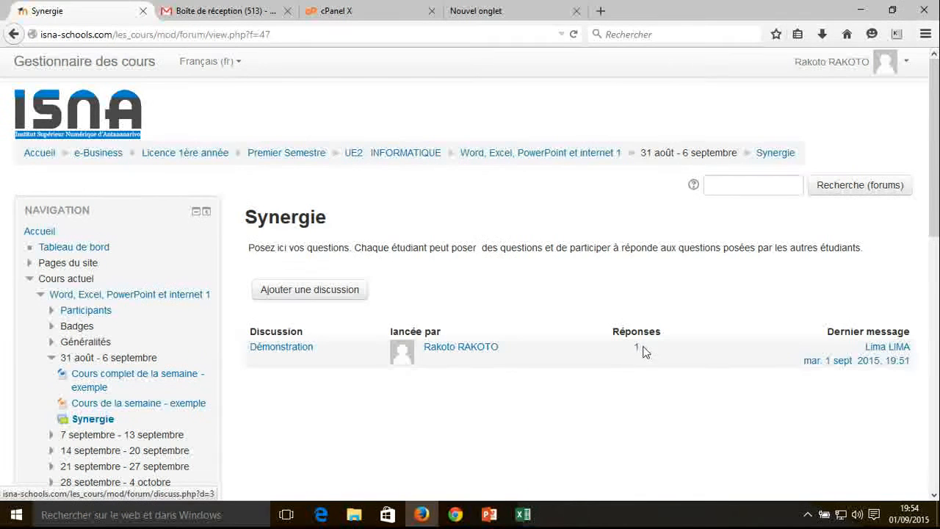
pyautogui.click(286, 354)
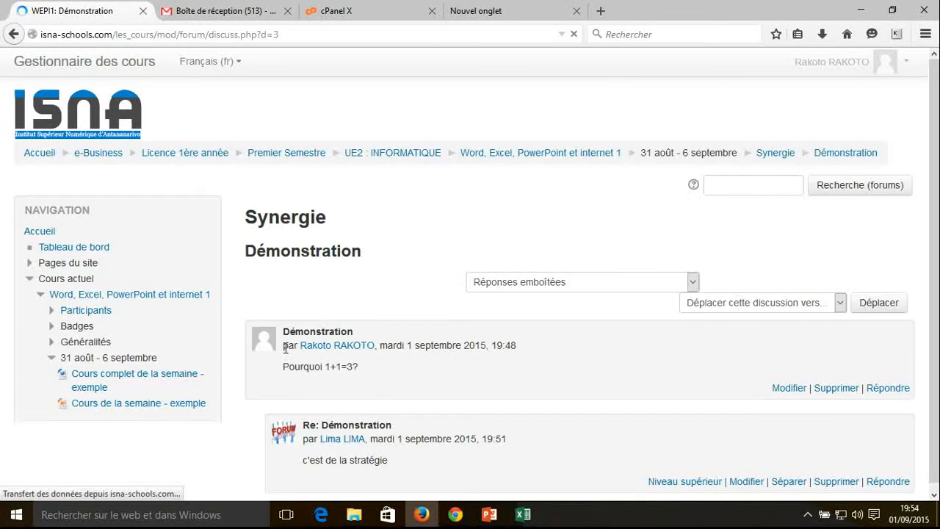
pyautogui.moveTo(934, 220); pyautogui.dragTo(934, 282)
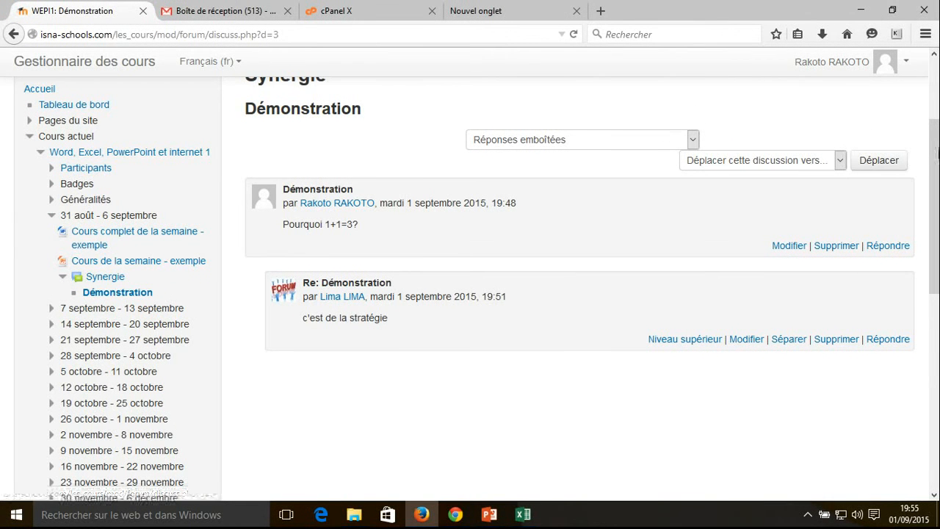
pyautogui.scroll(4, 936, 168)
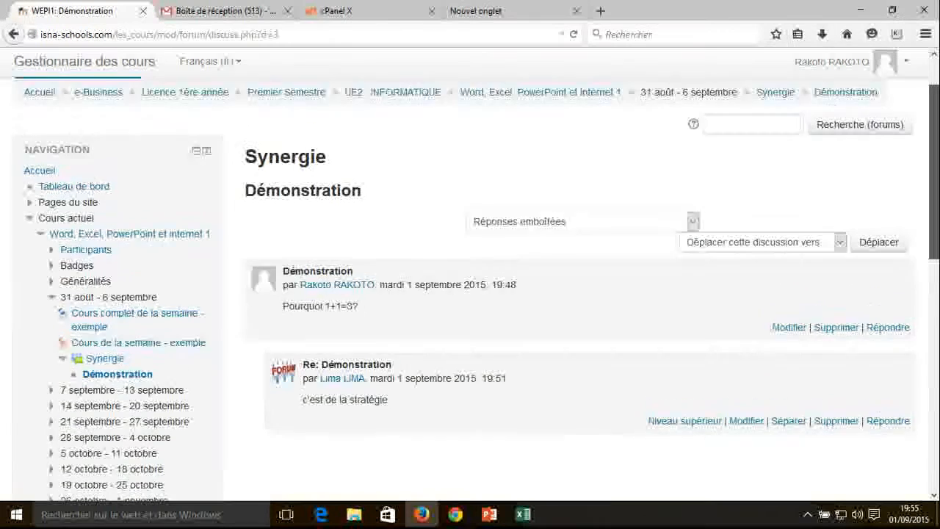